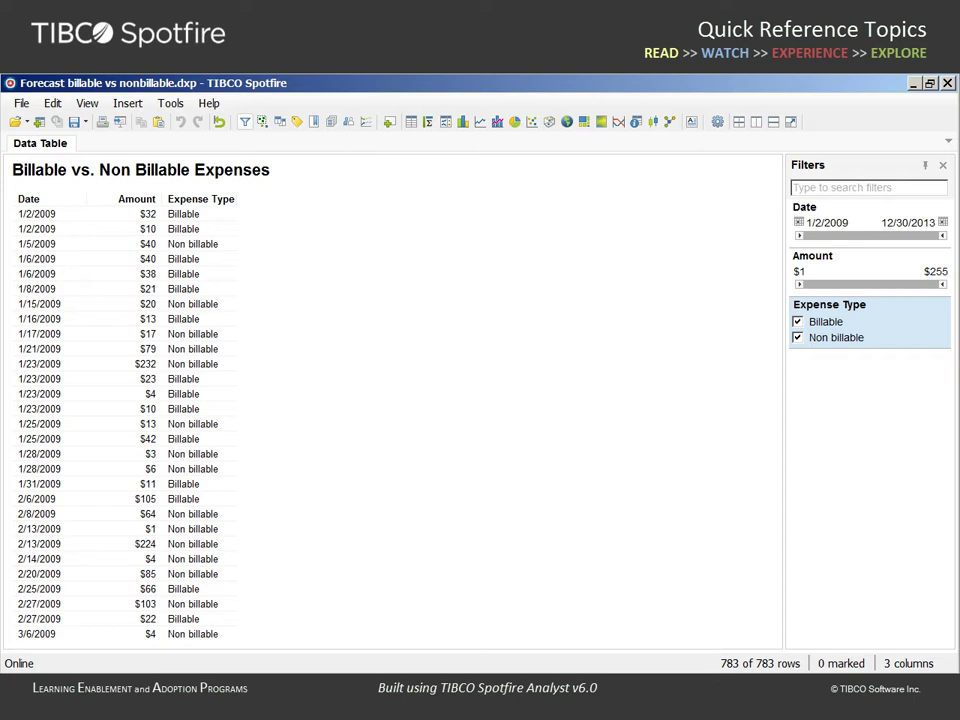
Add a new page with a Sum(Amount) over Date line chart and hide its legend
{"action": "left_click", "coordinate": [390, 121]}
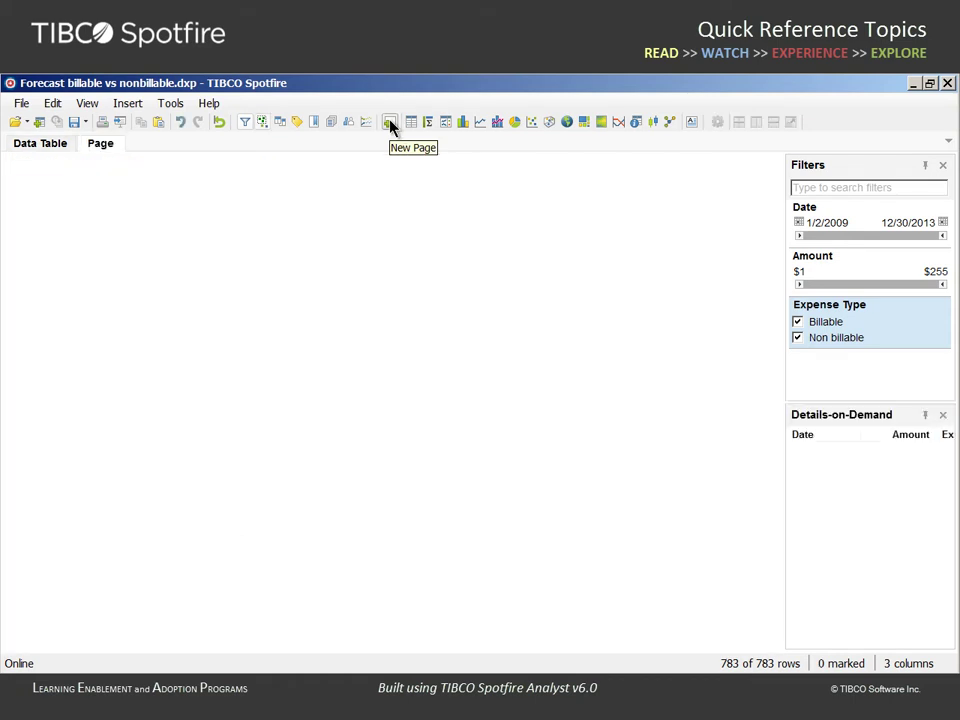
{"action": "left_click", "coordinate": [481, 124]}
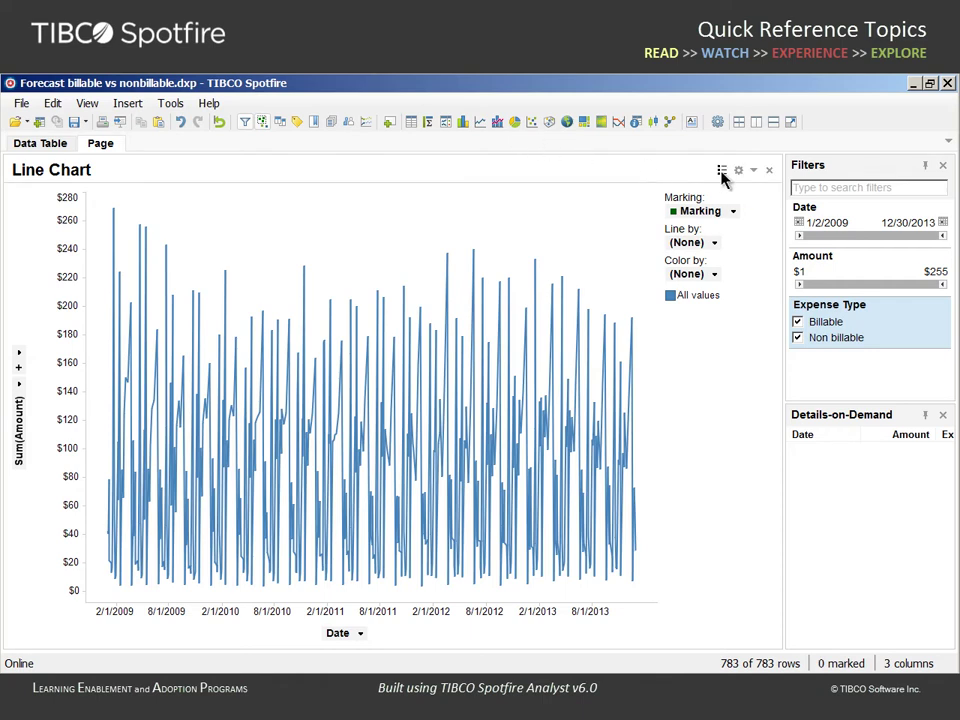
{"action": "left_click", "coordinate": [721, 172]}
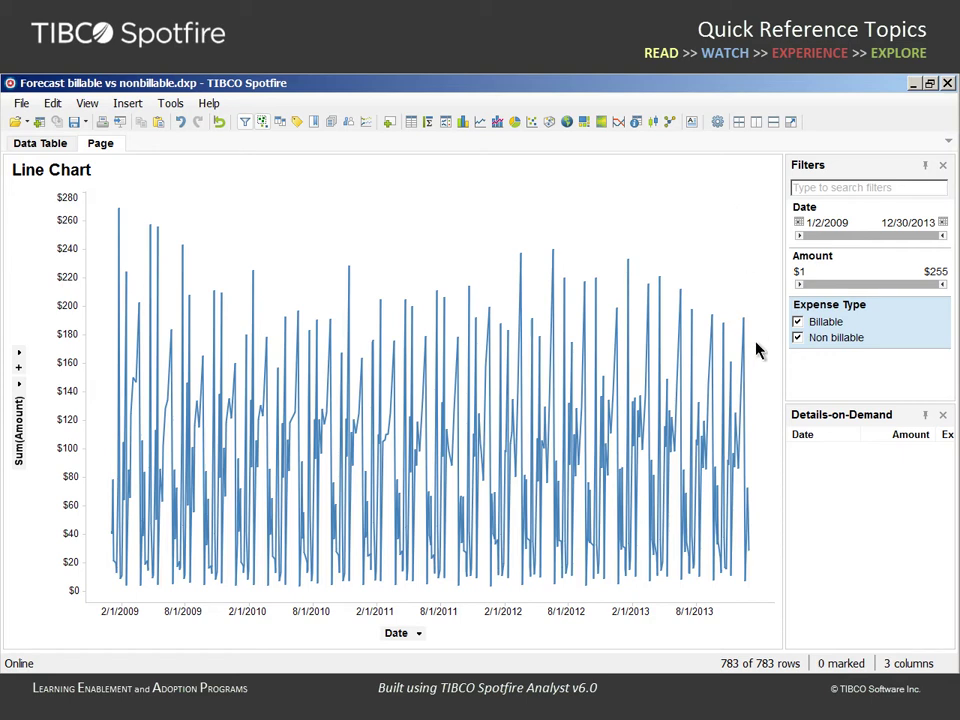
Plot Sum(Amount) by Date quarter using the Year » Quarter » Month hierarchy, filtered to Billable expenses
{"action": "left_click", "coordinate": [419, 634]}
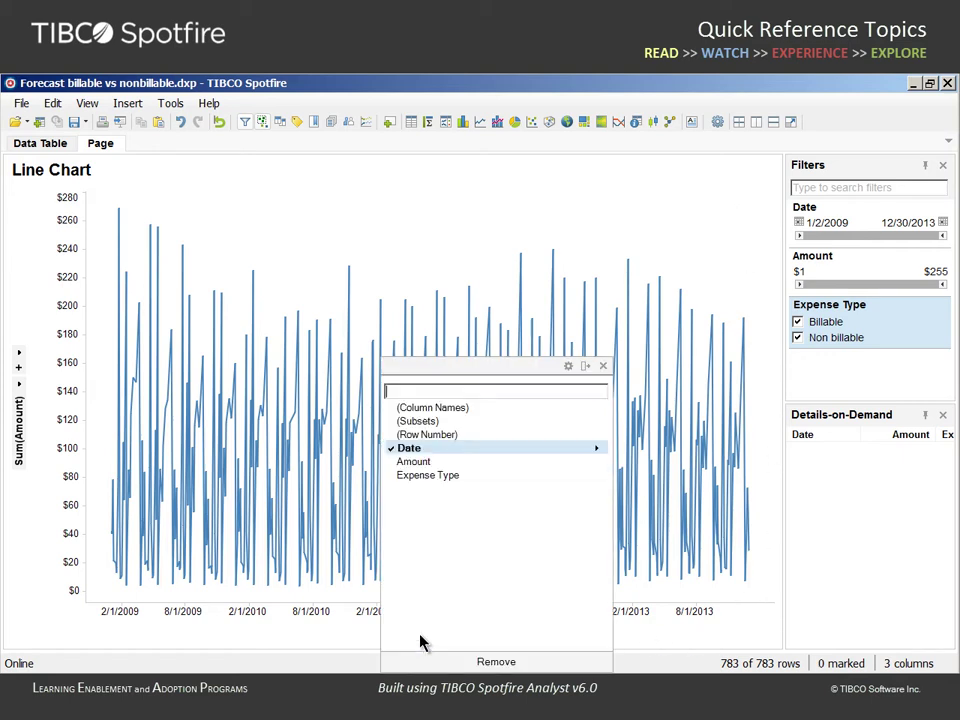
{"action": "mouse_move", "coordinate": [597, 451]}
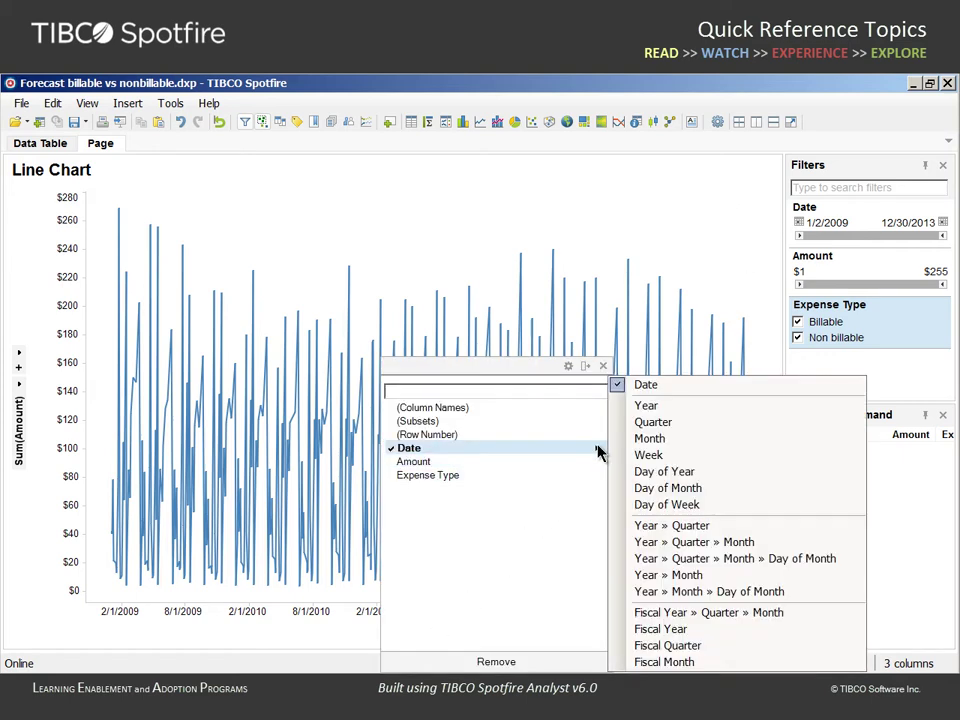
{"action": "left_click", "coordinate": [624, 545]}
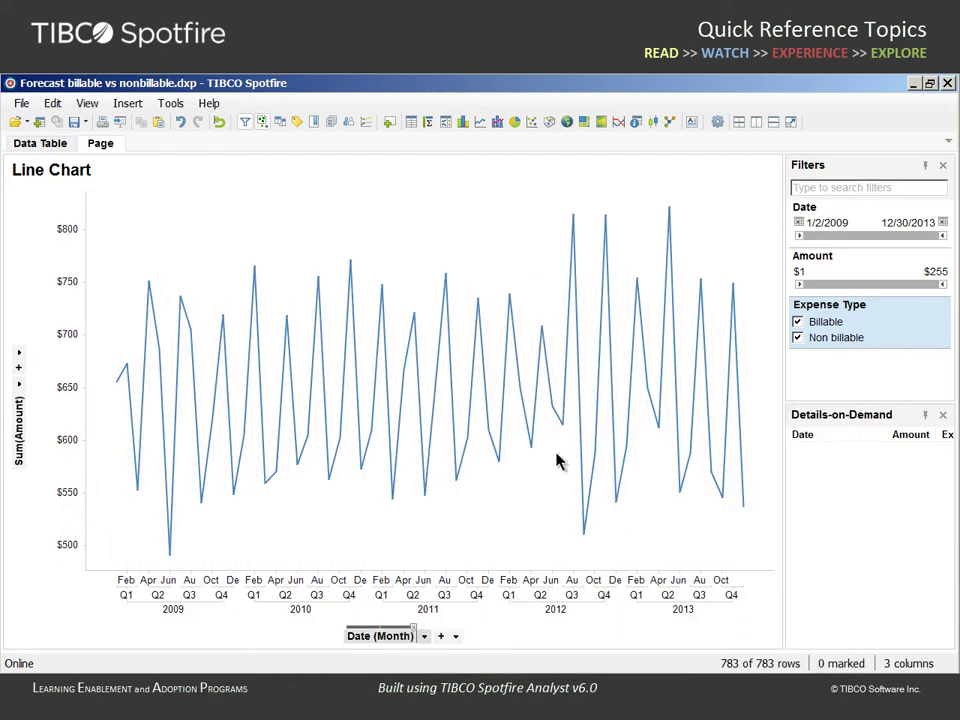
{"action": "left_click_drag", "start_coordinate": [413, 629], "coordinate": [384, 630]}
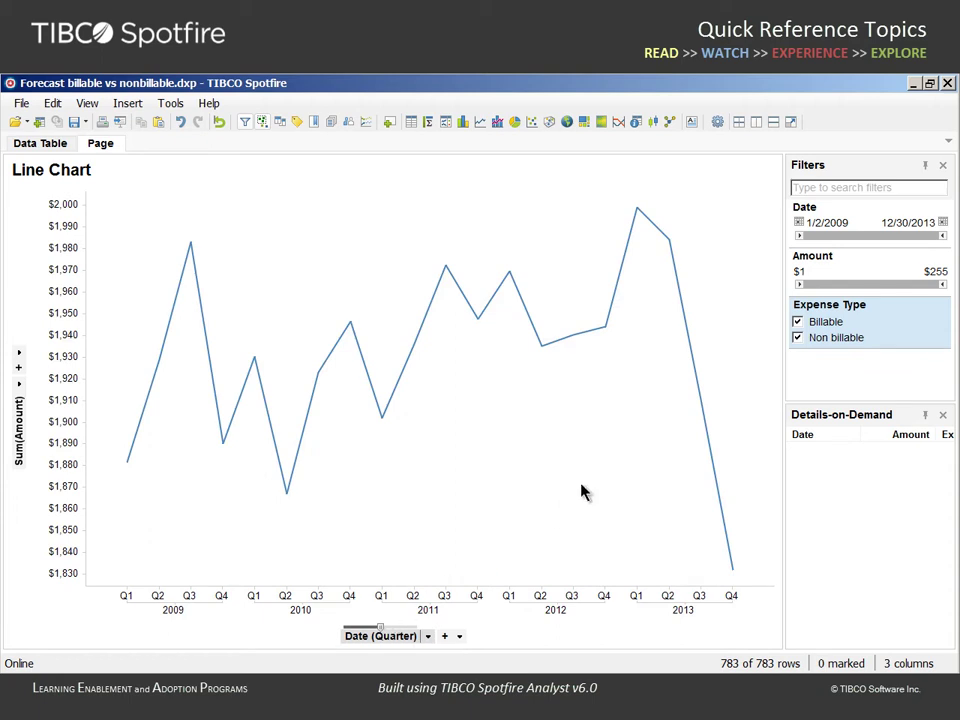
{"action": "left_click", "coordinate": [798, 338]}
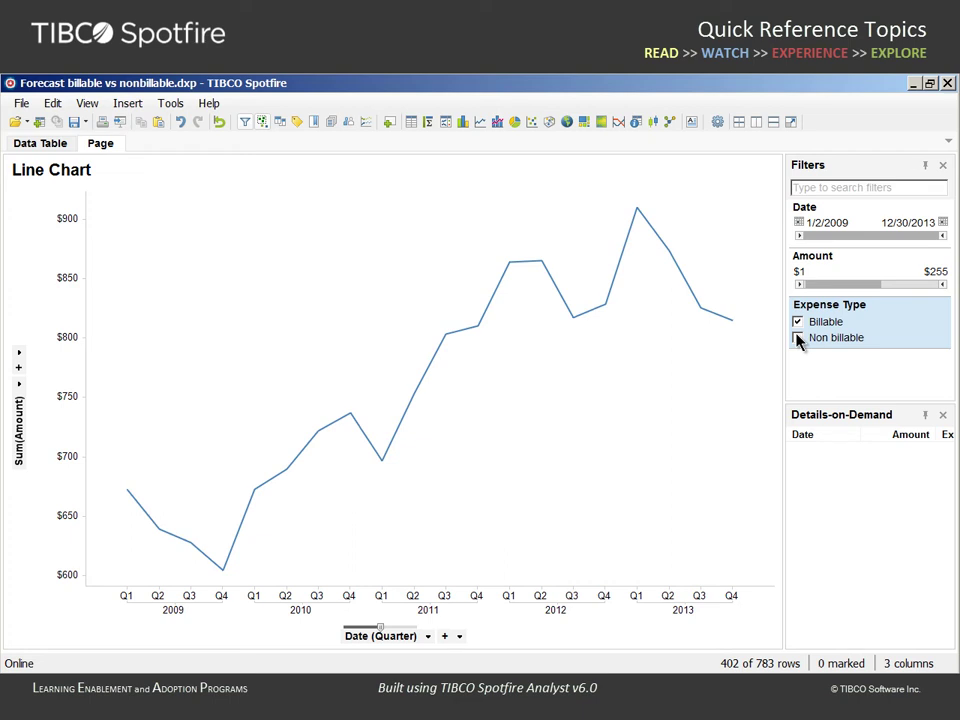
Rename the chart page to 'Actual Data'
{"action": "double_click", "coordinate": [117, 144]}
{"action": "type", "text": "Ac"}
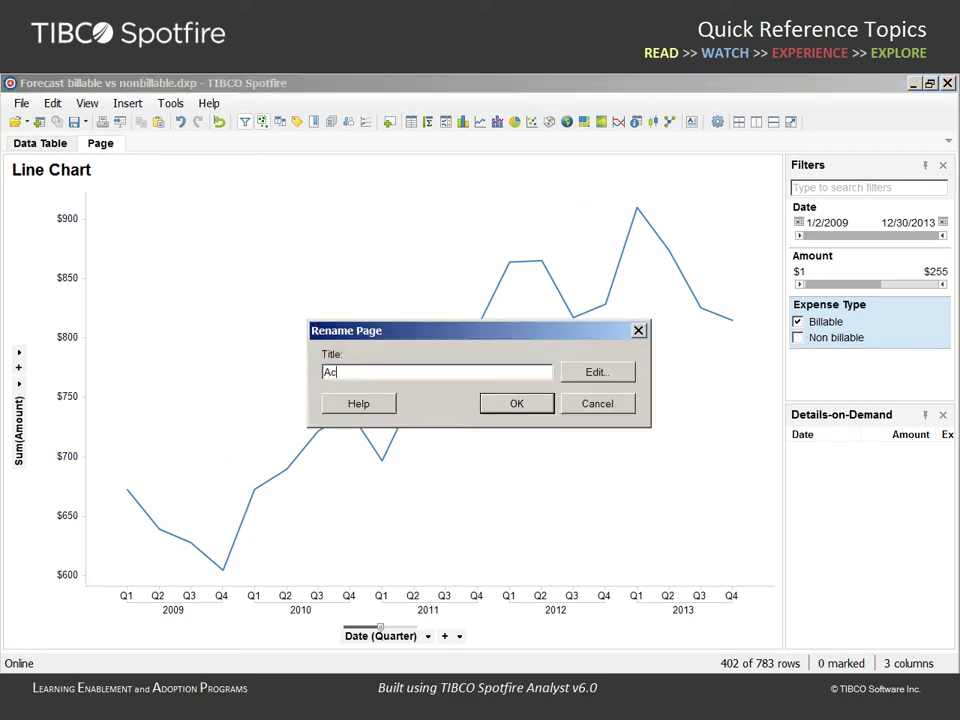
{"action": "type", "text": "tual Data"}
{"action": "left_click", "coordinate": [497, 408]}
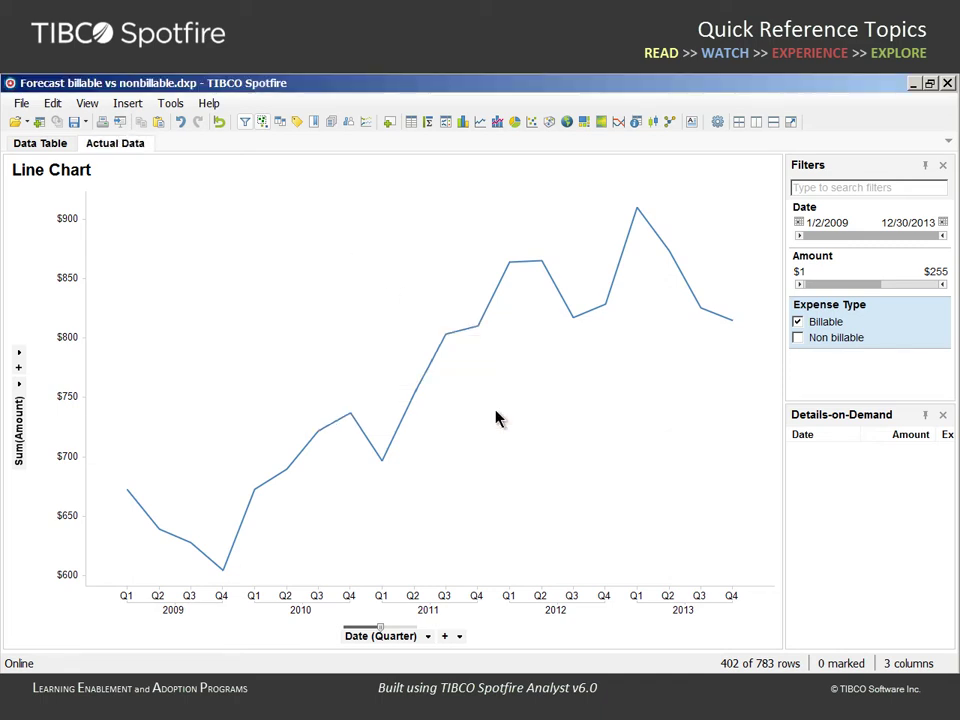
Duplicate the Actual Data page and name the copy 'Initial Forecast'
{"action": "left_click", "coordinate": [128, 103]}
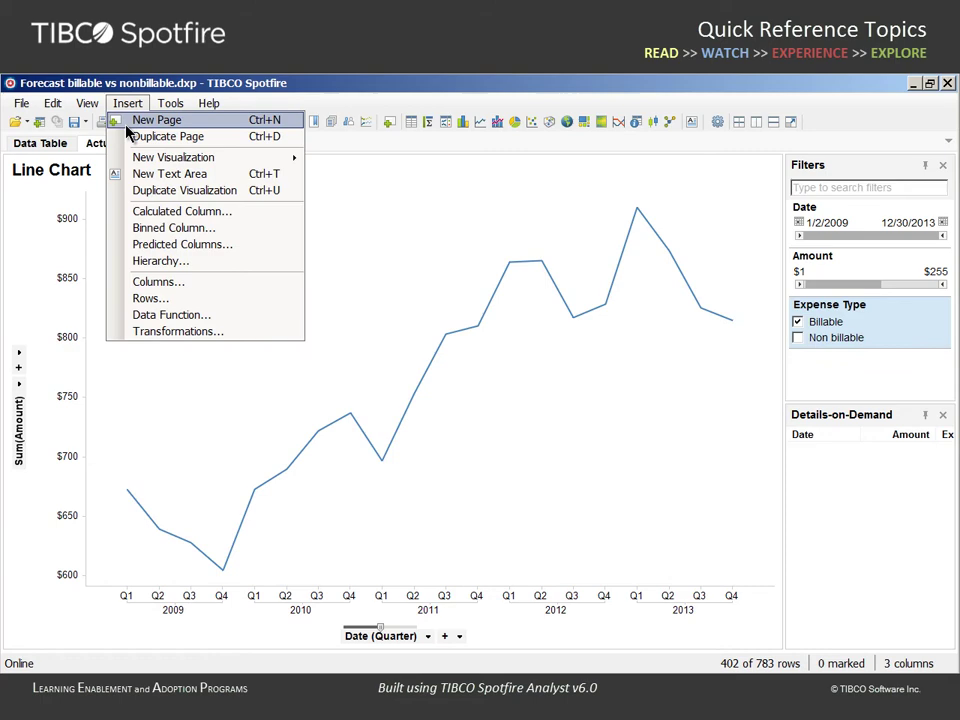
{"action": "left_click", "coordinate": [124, 137]}
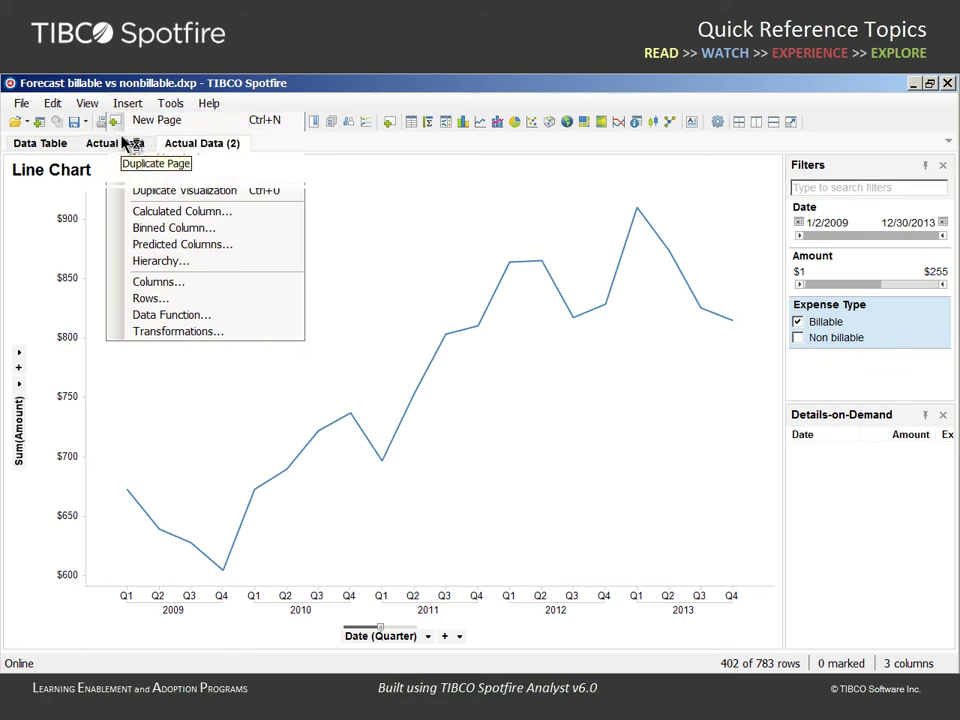
{"action": "double_click", "coordinate": [188, 145]}
{"action": "type", "text": "Initial Forecast"}
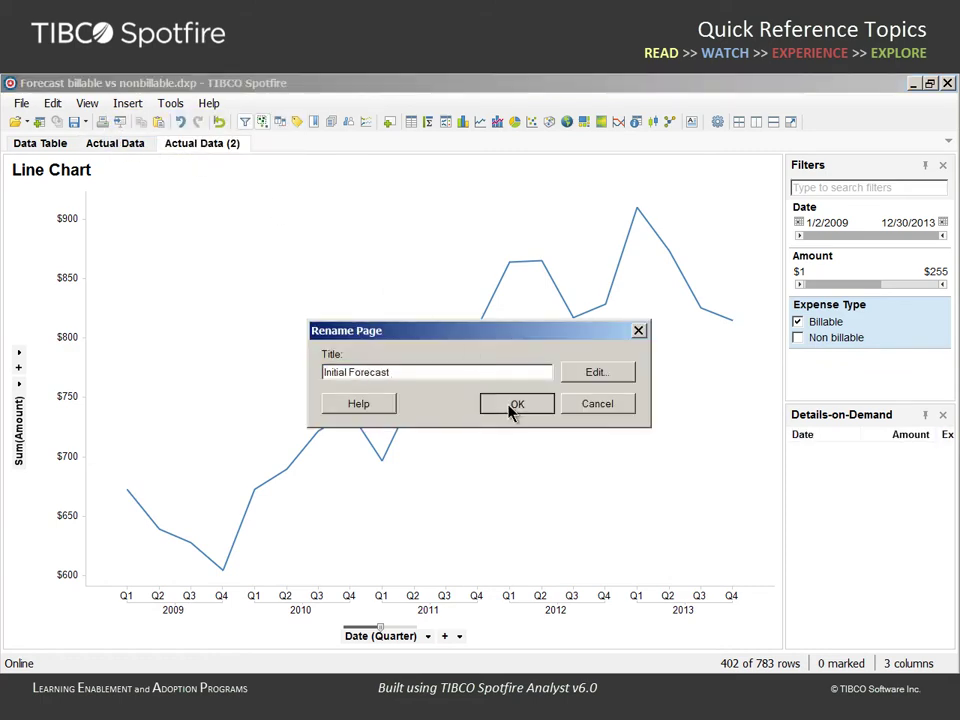
{"action": "left_click", "coordinate": [512, 405]}
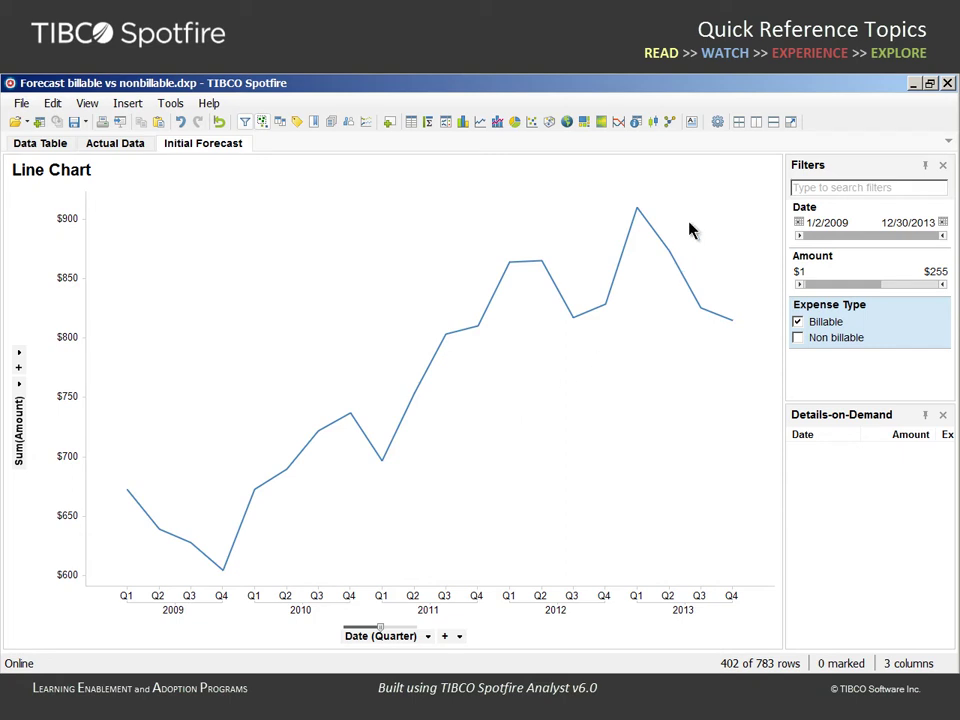
Replace the chart's Avg(Y) horizontal line with a default Holt-Winters forecast curve
{"action": "left_click", "coordinate": [738, 170]}
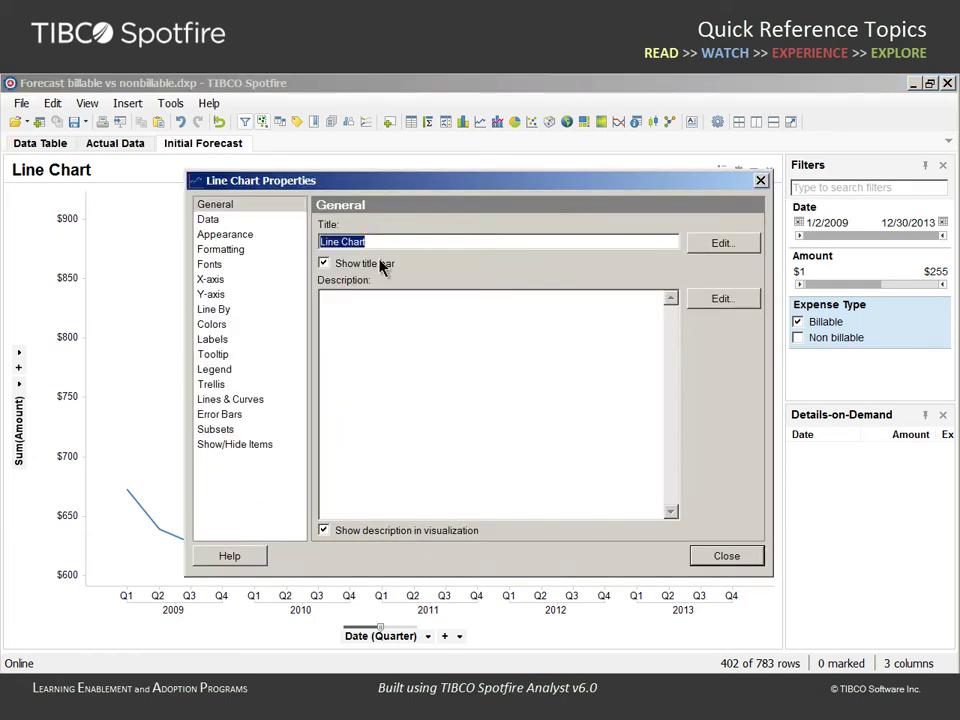
{"action": "left_click", "coordinate": [240, 399]}
{"action": "left_click", "coordinate": [355, 242]}
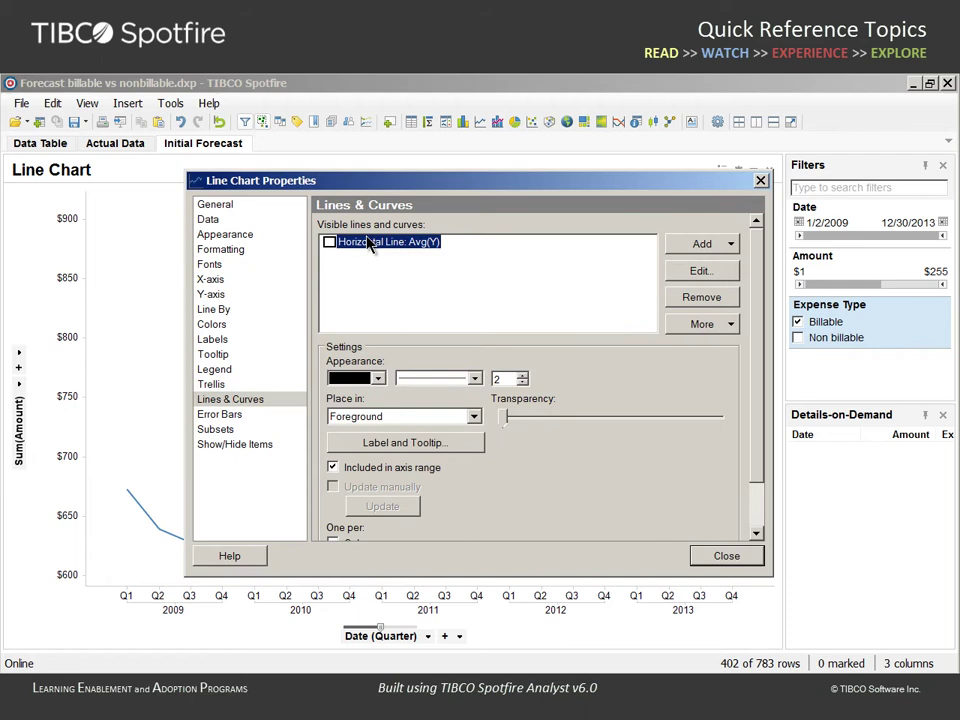
{"action": "left_click", "coordinate": [679, 297]}
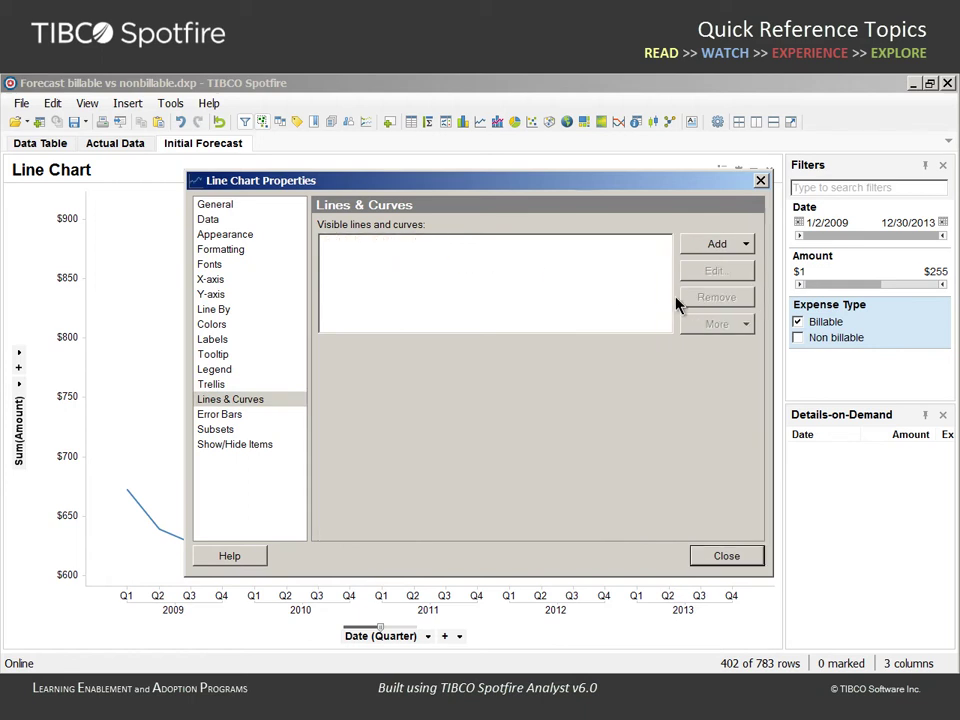
{"action": "left_click", "coordinate": [746, 246]}
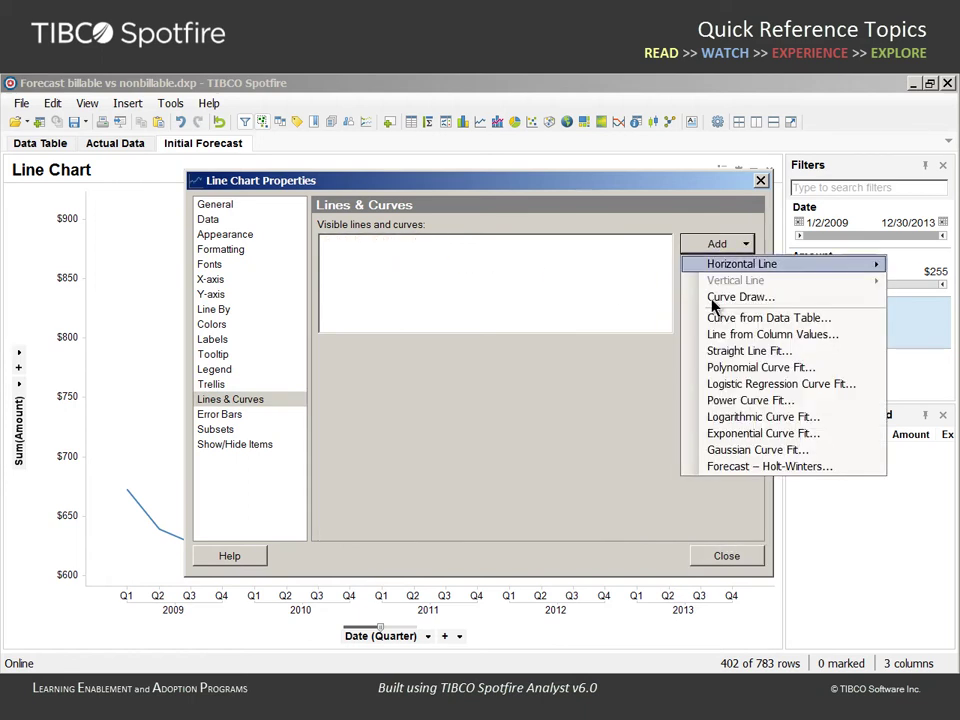
{"action": "left_click", "coordinate": [692, 468]}
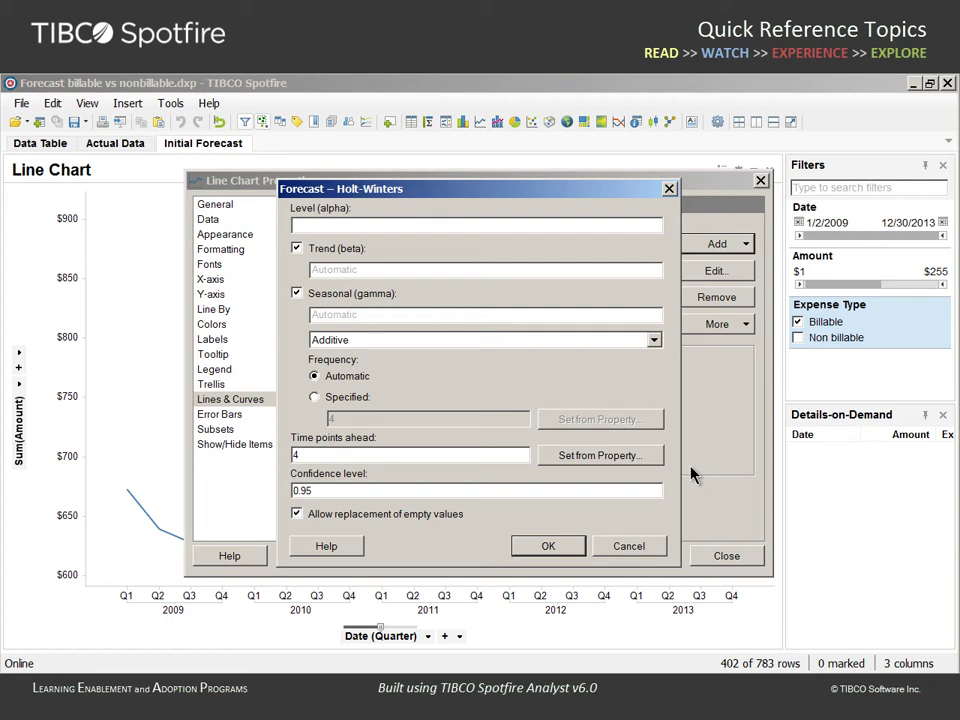
{"action": "left_click", "coordinate": [560, 549]}
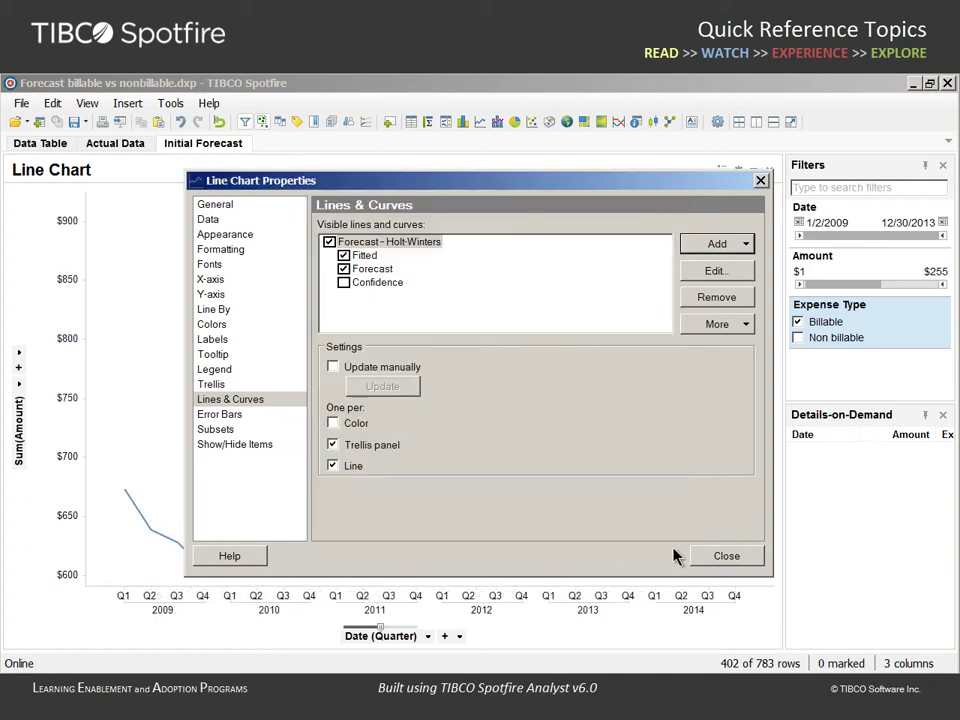
{"action": "left_click", "coordinate": [722, 556]}
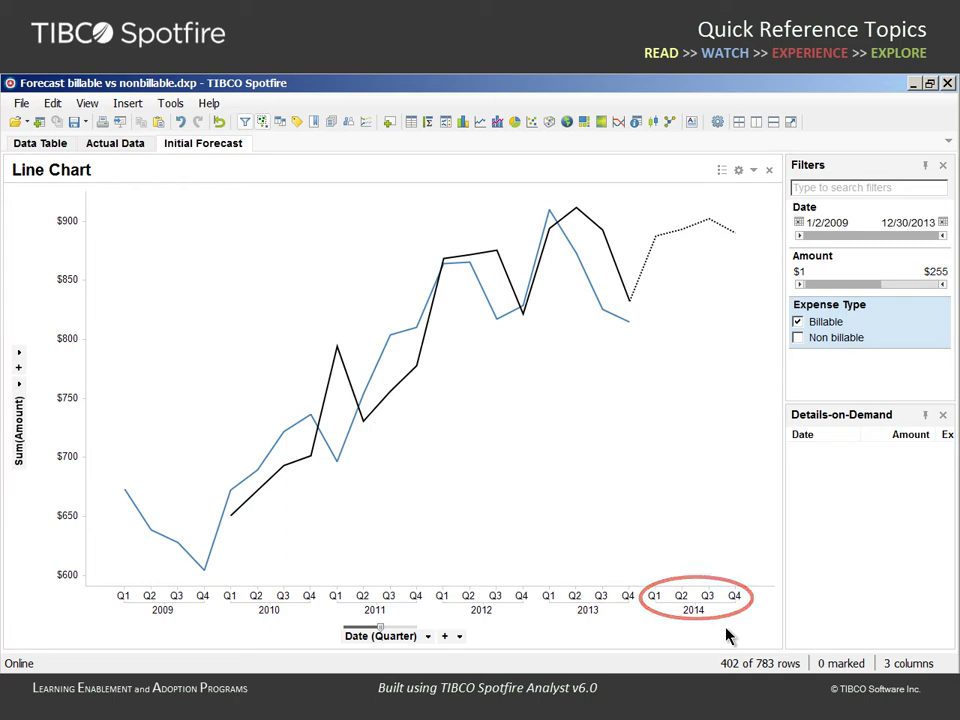
{"action": "left_click_drag", "start_coordinate": [380, 630], "coordinate": [352, 630]}
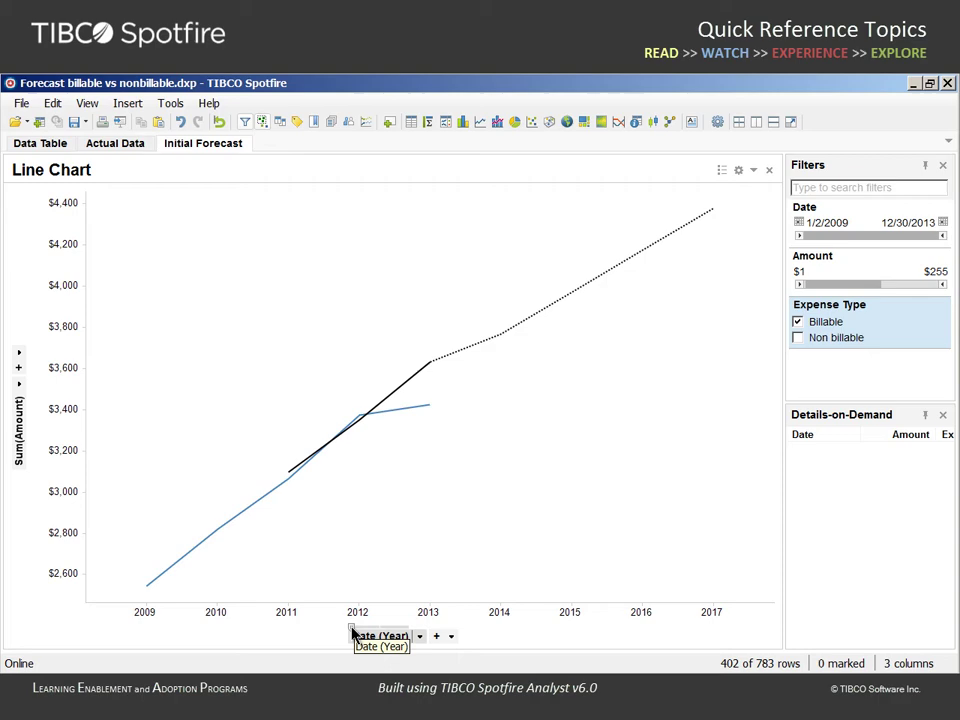
{"action": "left_click_drag", "start_coordinate": [372, 630], "coordinate": [422, 634]}
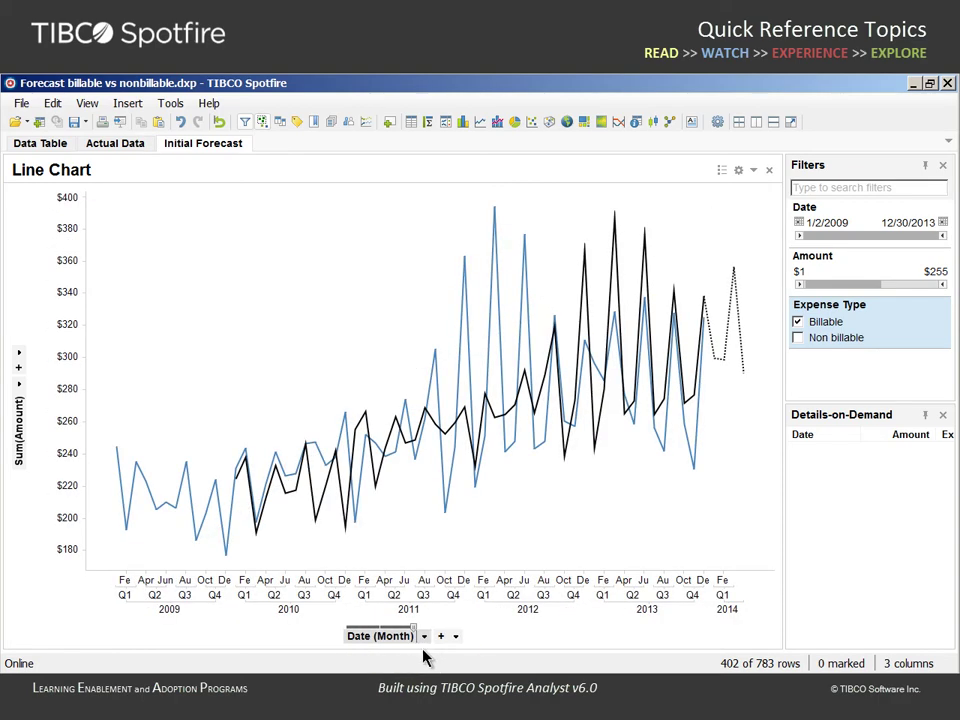
{"action": "left_click_drag", "start_coordinate": [415, 636], "coordinate": [388, 654]}
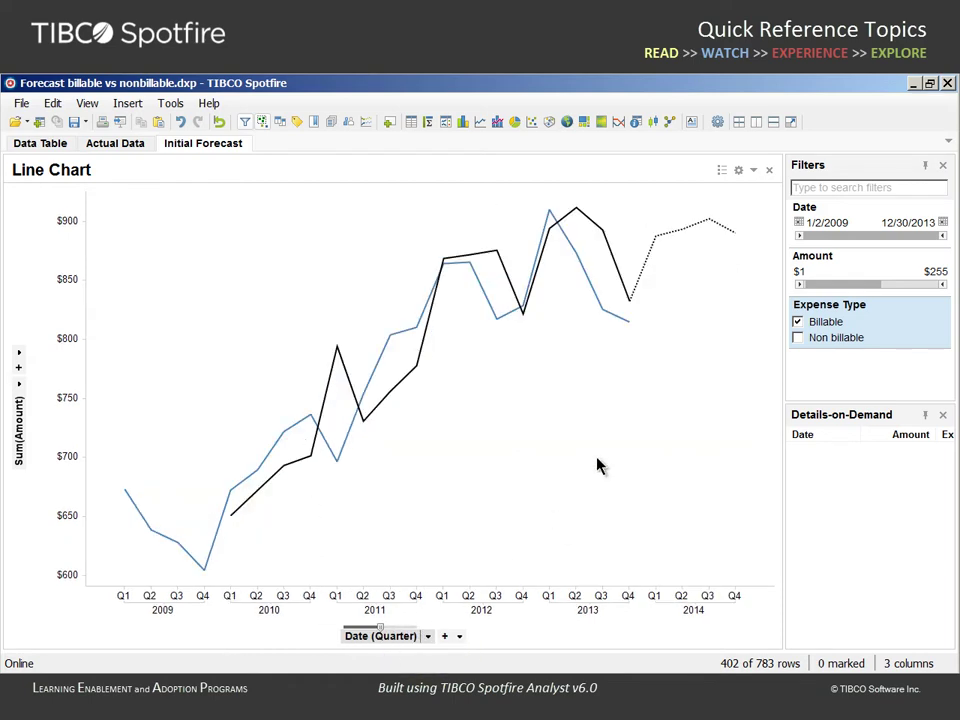
Open the chart's properties in a smaller, repositioned window showing Lines & Curves
{"action": "left_click", "coordinate": [739, 171]}
{"action": "left_click_drag", "start_coordinate": [648, 130], "coordinate": [540, 94]}
{"action": "left_click_drag", "start_coordinate": [589, 161], "coordinate": [340, 171]}
{"action": "left_click_drag", "start_coordinate": [167, 482], "coordinate": [167, 424]}
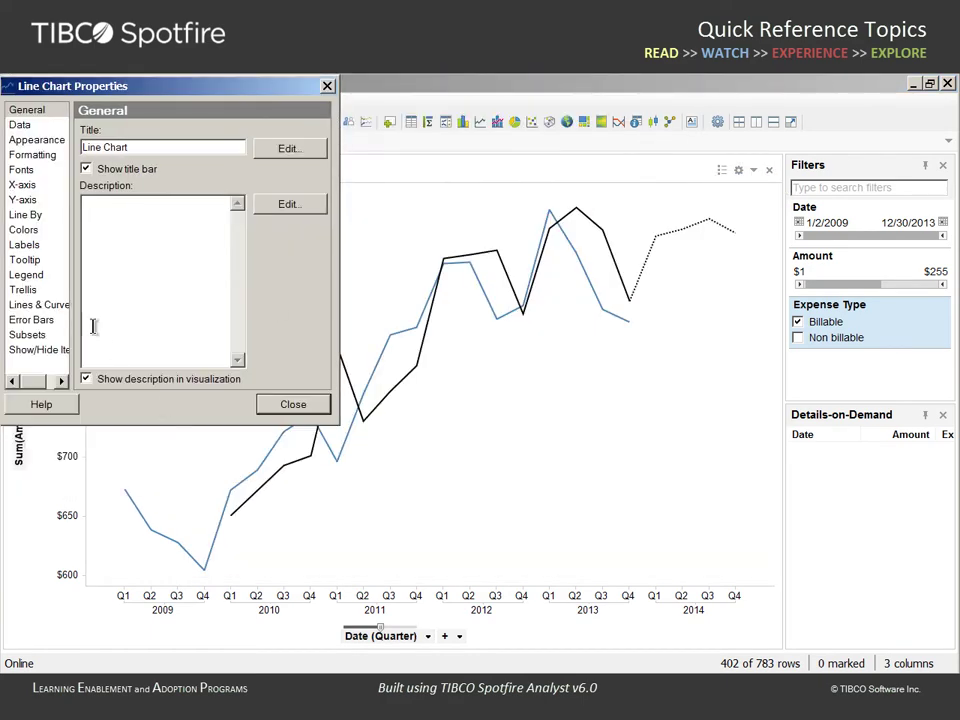
{"action": "left_click_drag", "start_coordinate": [79, 321], "coordinate": [90, 316]}
{"action": "left_click", "coordinate": [72, 306]}
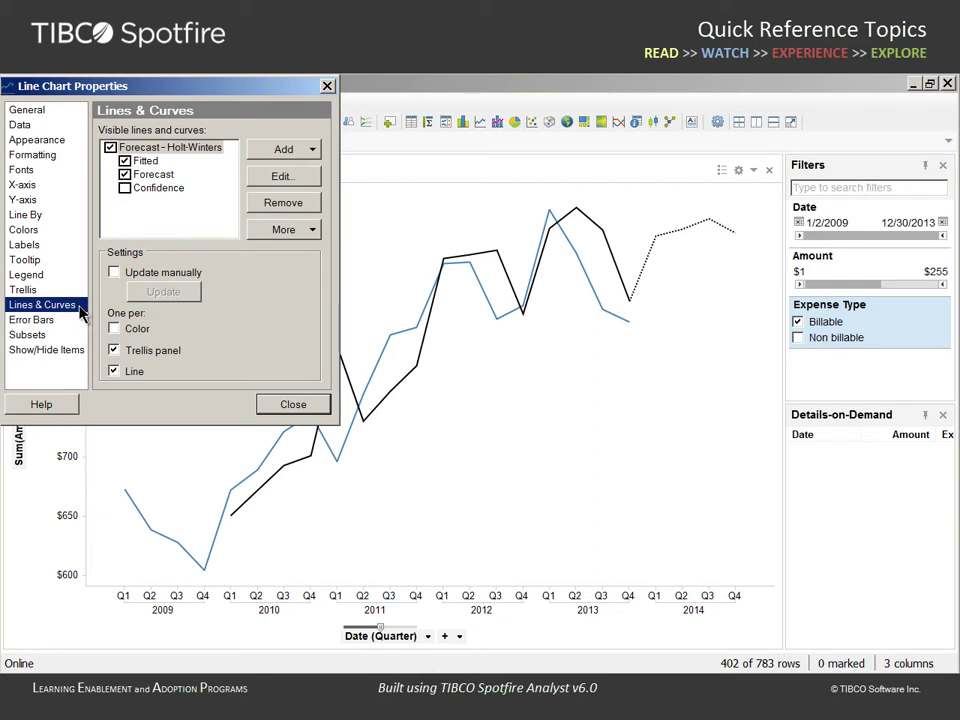
Set the Holt-Winters forecast to project 12 time points ahead
{"action": "left_click", "coordinate": [166, 150]}
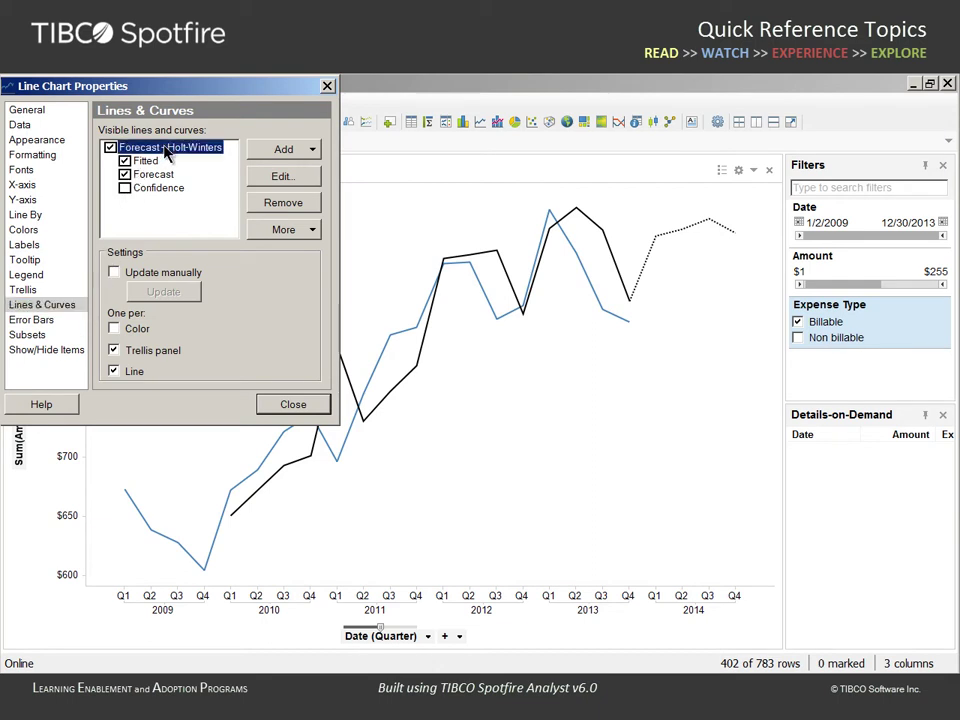
{"action": "left_click", "coordinate": [262, 178]}
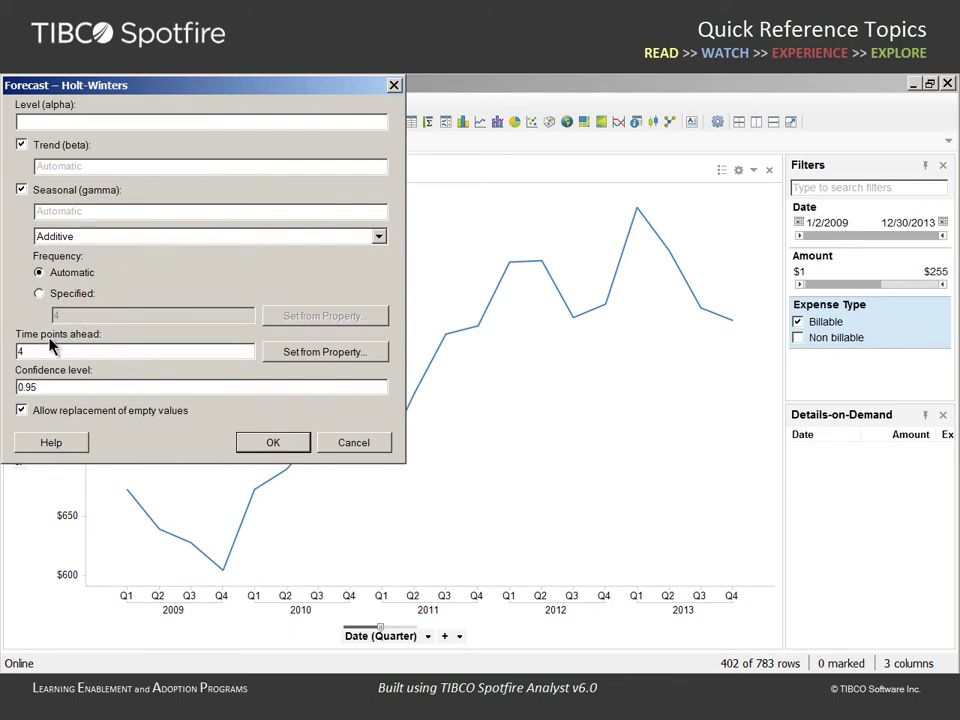
{"action": "left_click_drag", "start_coordinate": [45, 351], "coordinate": [7, 356]}
{"action": "type", "text": "12"}
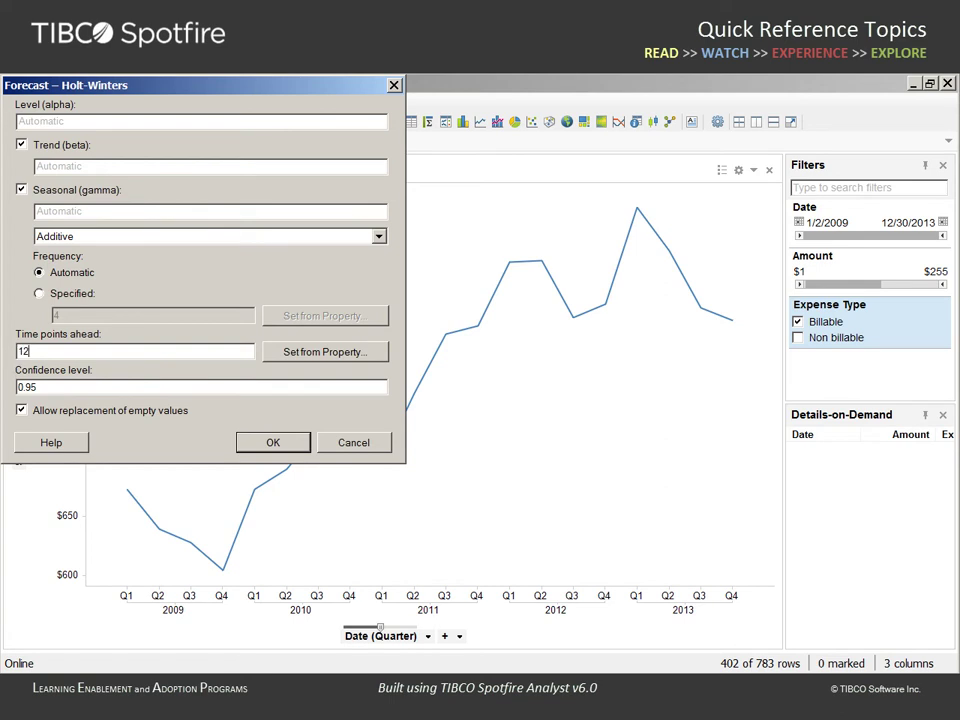
{"action": "left_click", "coordinate": [264, 447]}
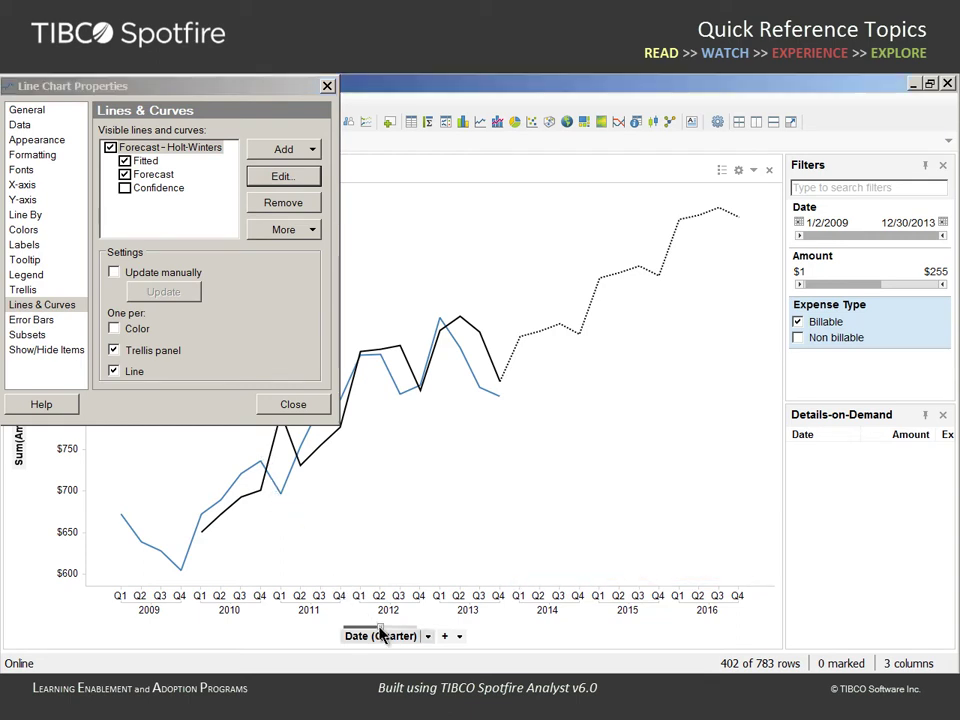
{"action": "mouse_move", "coordinate": [381, 628]}
{"action": "left_mouse_down"}
{"action": "mouse_move", "coordinate": [347, 633]}
{"action": "mouse_move", "coordinate": [418, 631]}
{"action": "mouse_move", "coordinate": [387, 627]}
{"action": "left_mouse_up"}
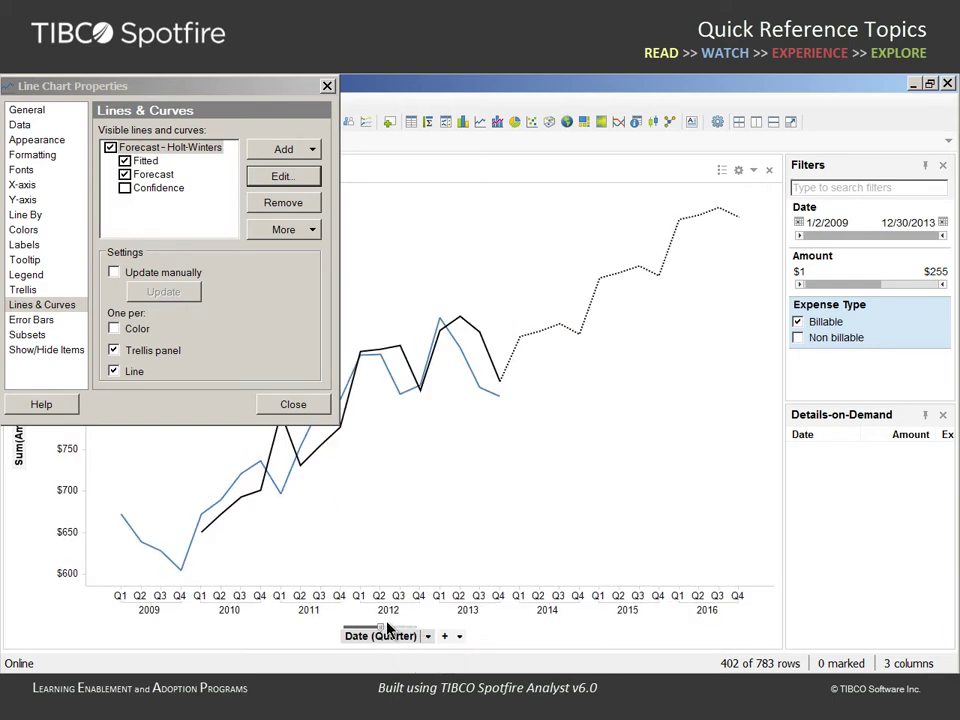
Show confidence bands on the Holt-Winters forecast and set its confidence level to 0.99
{"action": "left_click", "coordinate": [124, 188]}
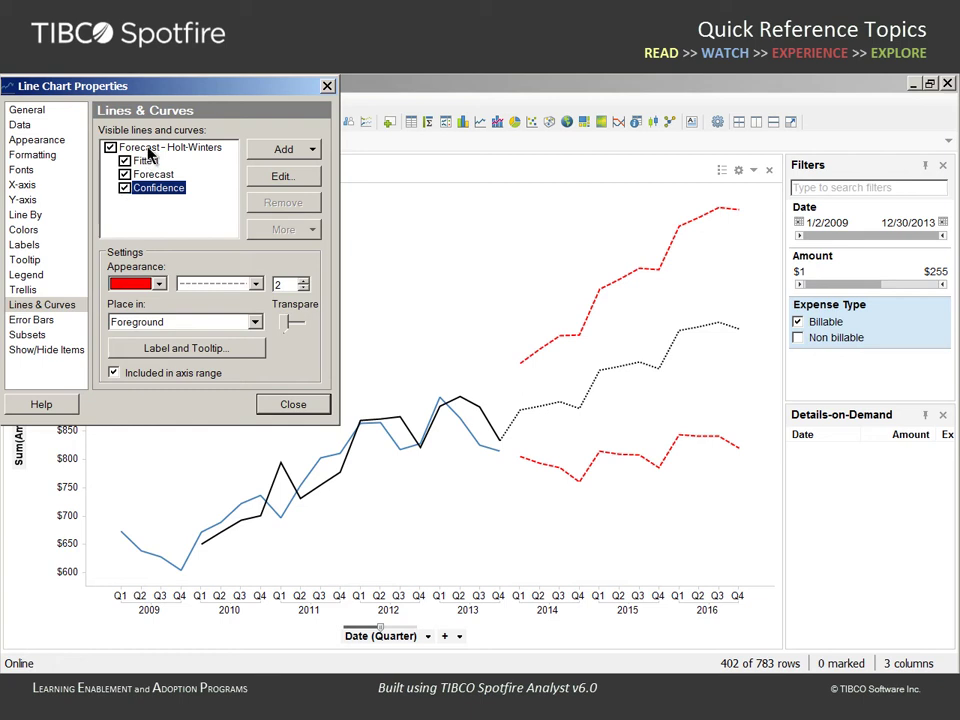
{"action": "left_click", "coordinate": [135, 148]}
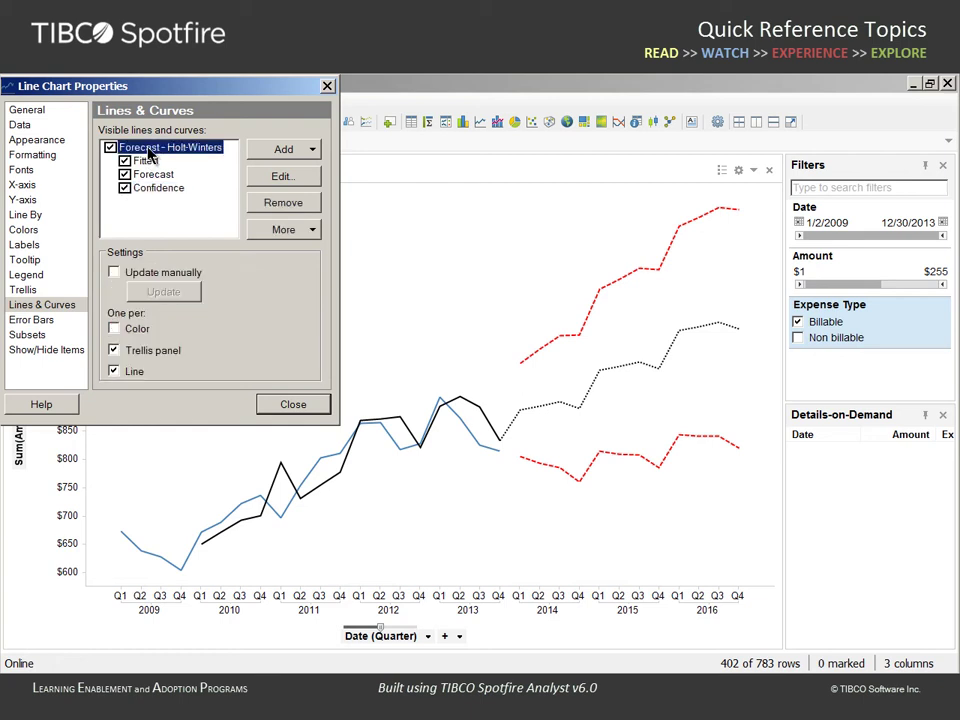
{"action": "left_click", "coordinate": [260, 182]}
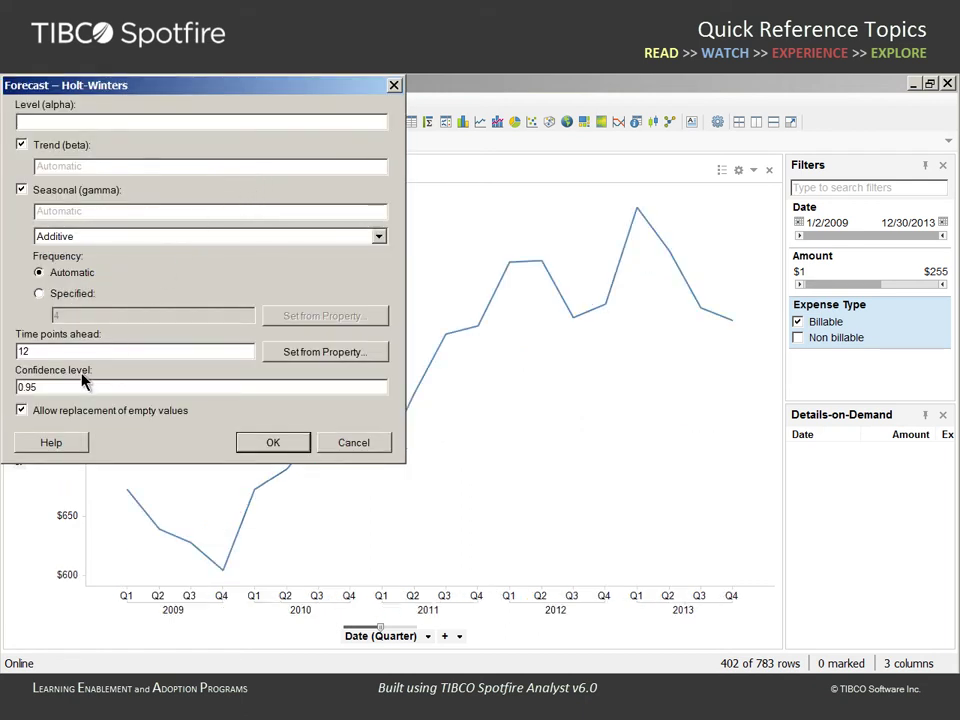
{"action": "left_click", "coordinate": [48, 387]}
{"action": "key", "text": "BackSpace"}
{"action": "type", "text": "9"}
{"action": "left_click", "coordinate": [251, 446]}
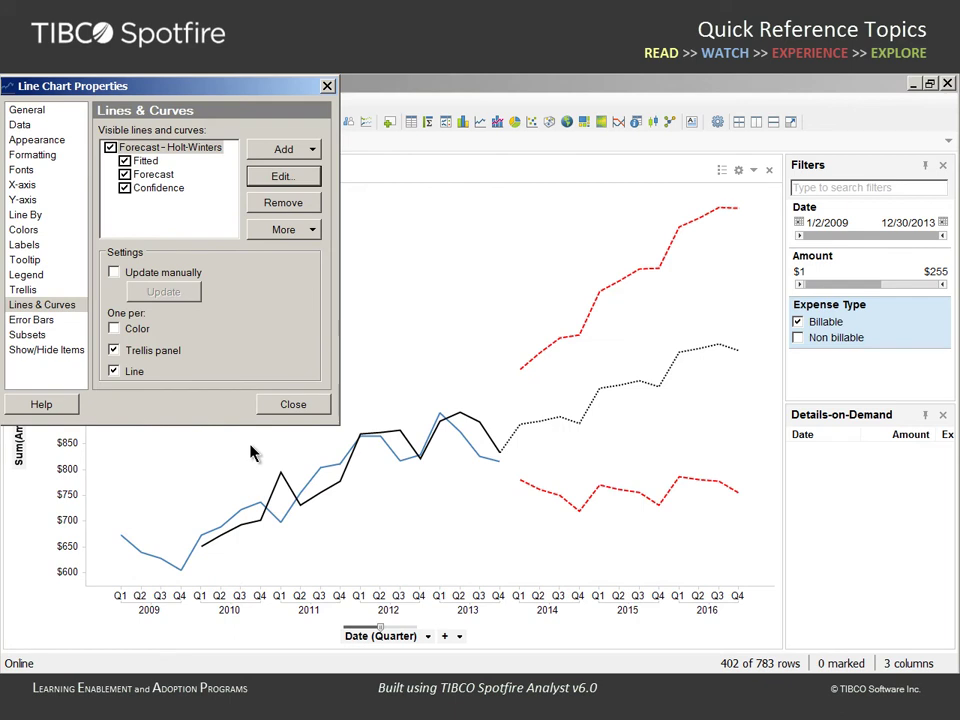
Duplicate the forecast chart and give the top copy a 0.9 confidence level
{"action": "right_click", "coordinate": [251, 453]}
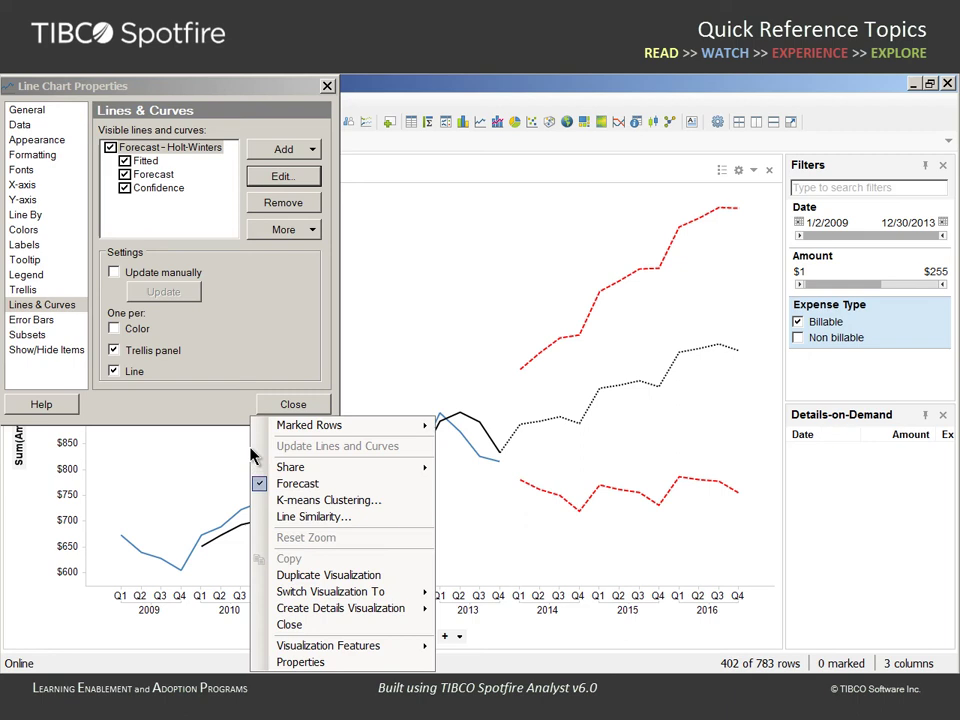
{"action": "left_click", "coordinate": [262, 577]}
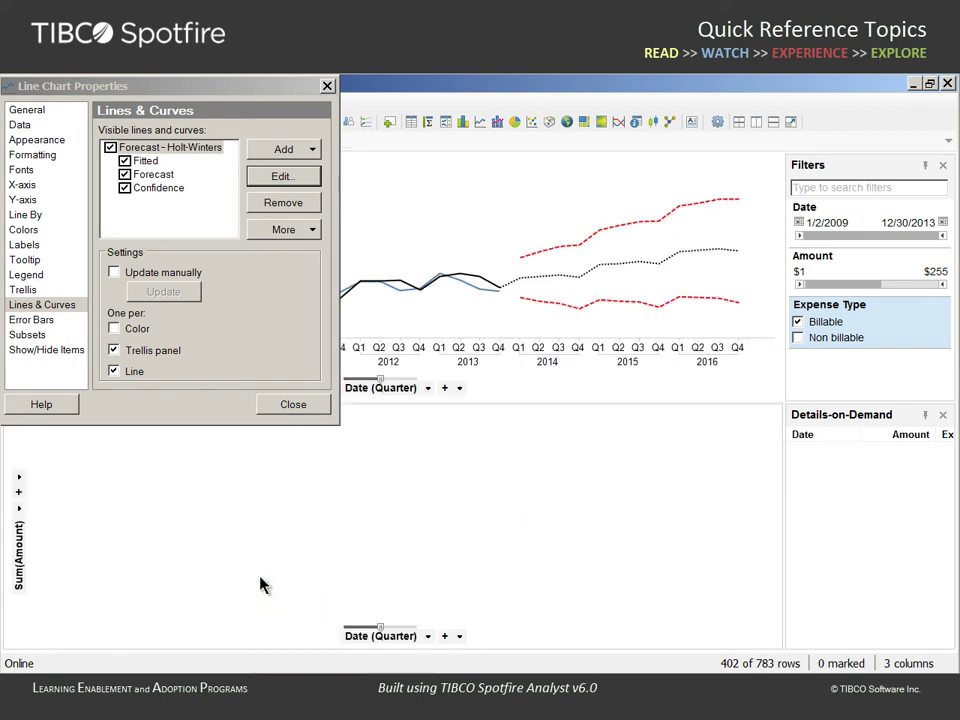
{"action": "left_click", "coordinate": [180, 150]}
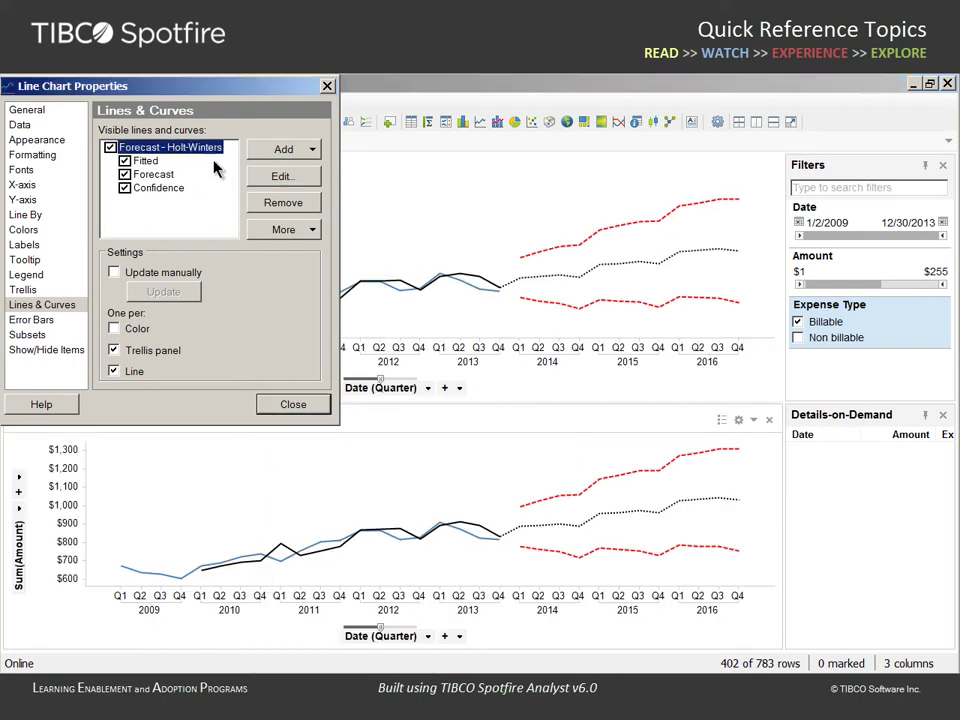
{"action": "left_click", "coordinate": [266, 181]}
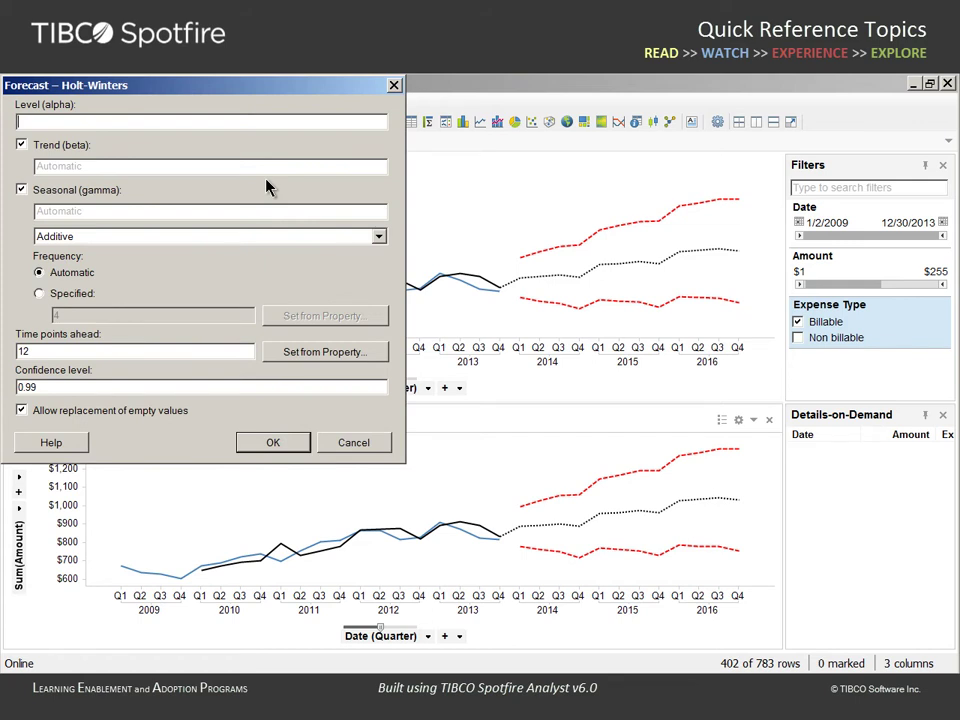
{"action": "left_click", "coordinate": [38, 388]}
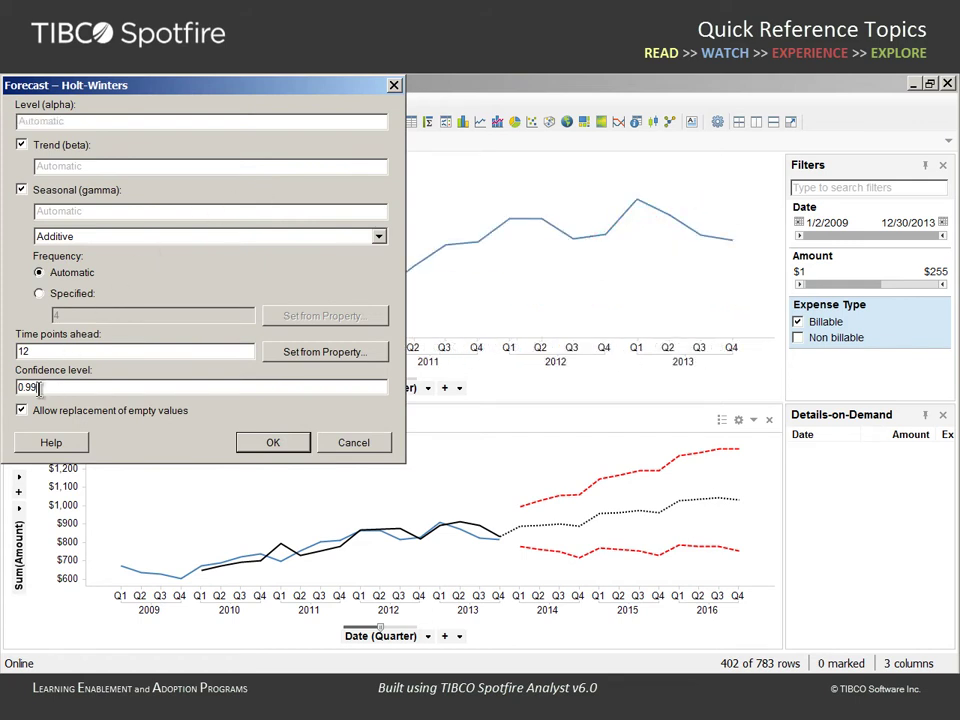
{"action": "key", "text": "BackSpace"}
{"action": "left_click", "coordinate": [245, 451]}
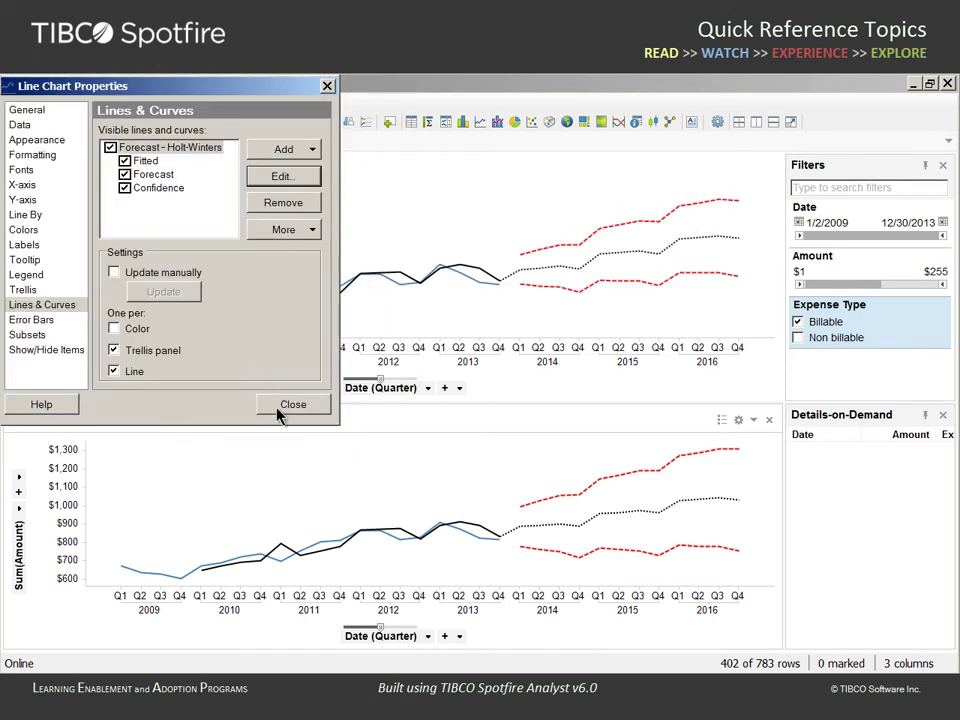
{"action": "left_click", "coordinate": [282, 410]}
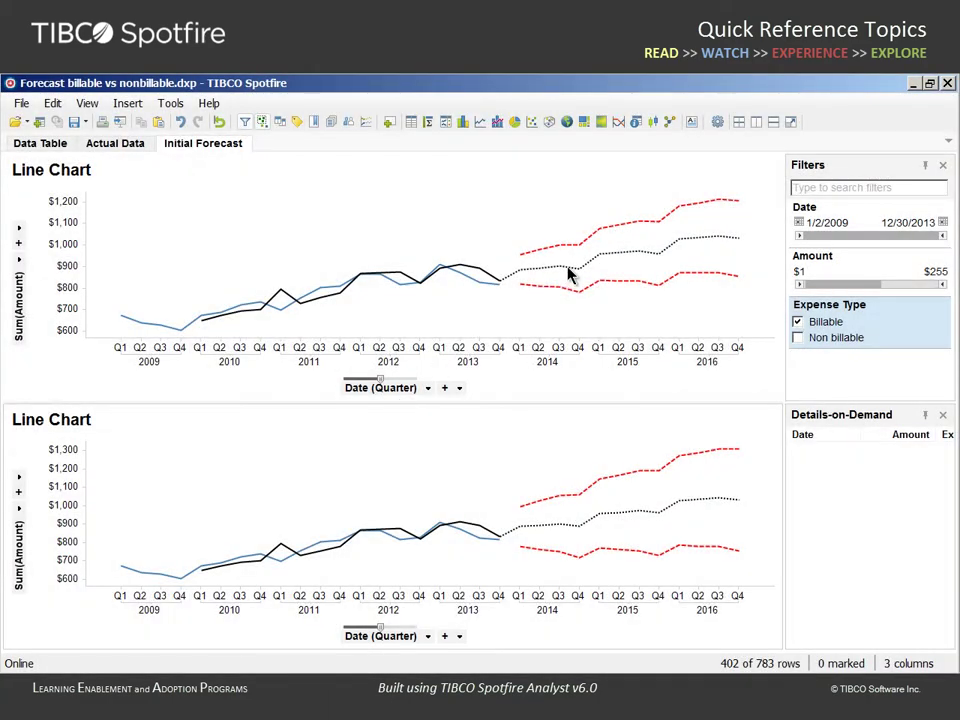
{"action": "mouse_move", "coordinate": [568, 273]}
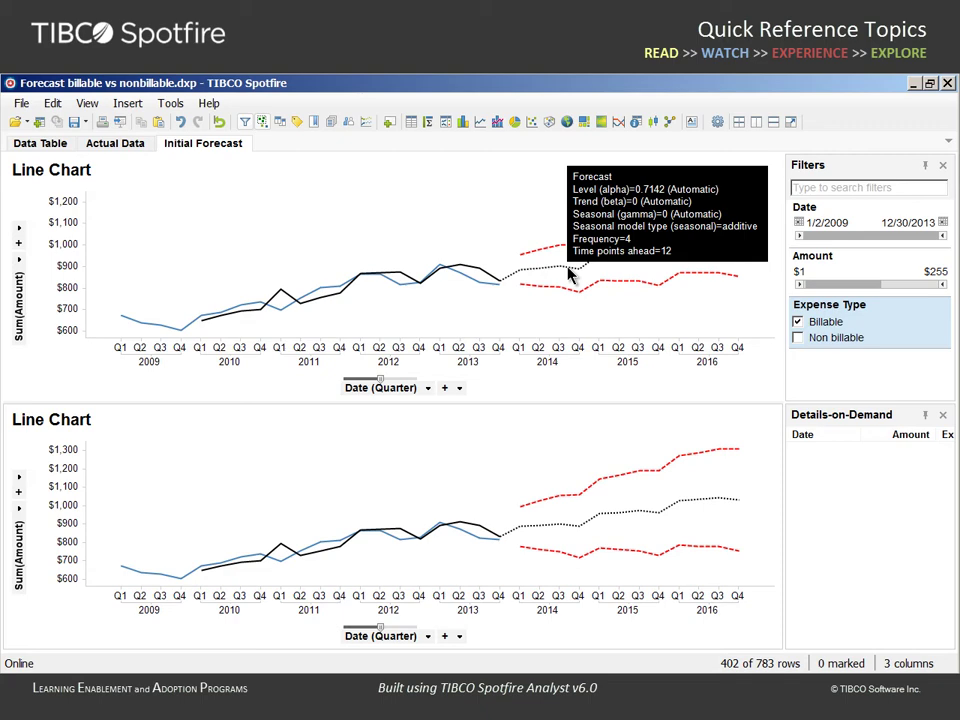
Duplicate the page as 'Additional Forecast Adjustments' and remove its top chart
{"action": "left_click", "coordinate": [128, 105]}
{"action": "left_click", "coordinate": [168, 136]}
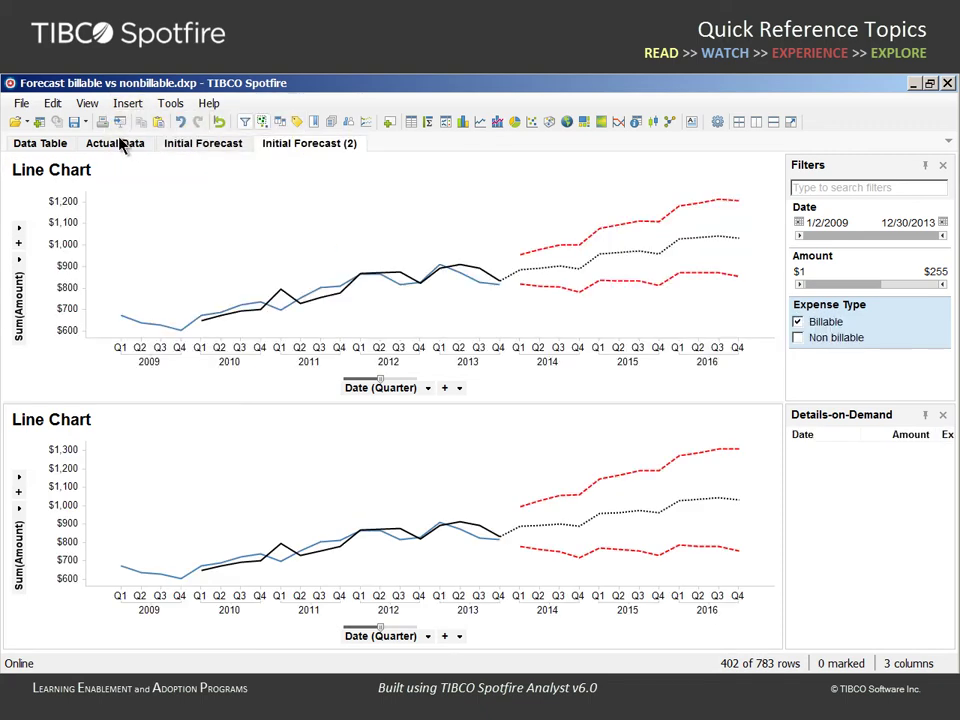
{"action": "double_click", "coordinate": [296, 146]}
{"action": "type", "text": "Additional Forecast Adjustments"}
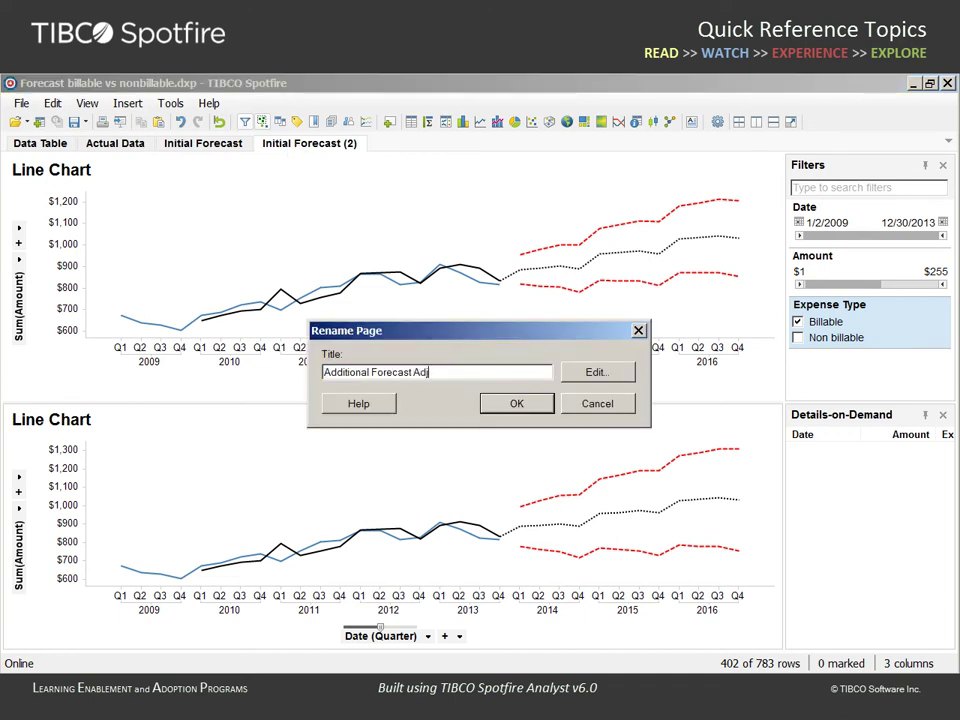
{"action": "left_click", "coordinate": [513, 404]}
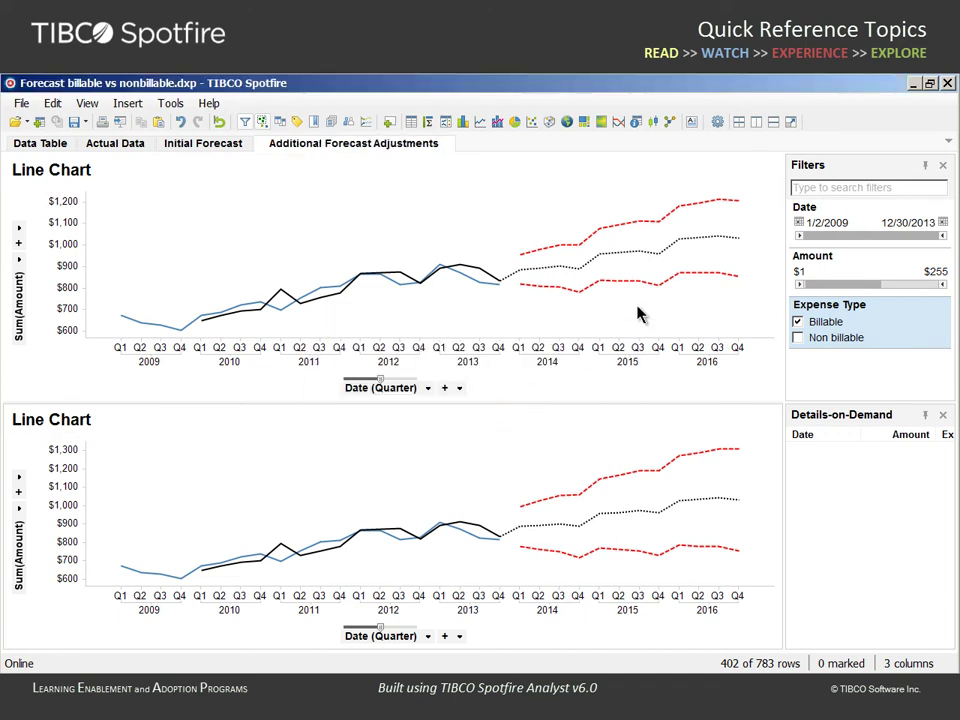
{"action": "left_click", "coordinate": [770, 170]}
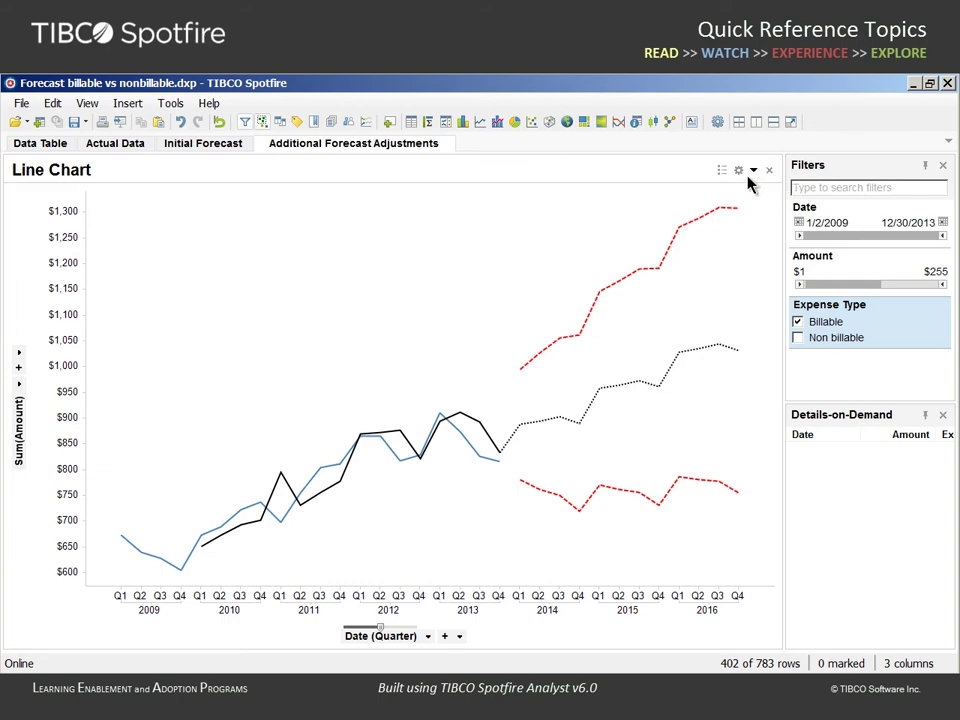
Open the remaining chart's Lines & Curves properties with the Forecast - Holt-Winters curve selected
{"action": "left_click", "coordinate": [740, 171]}
{"action": "left_click_drag", "start_coordinate": [733, 184], "coordinate": [546, 89]}
{"action": "left_click_drag", "start_coordinate": [570, 146], "coordinate": [366, 171]}
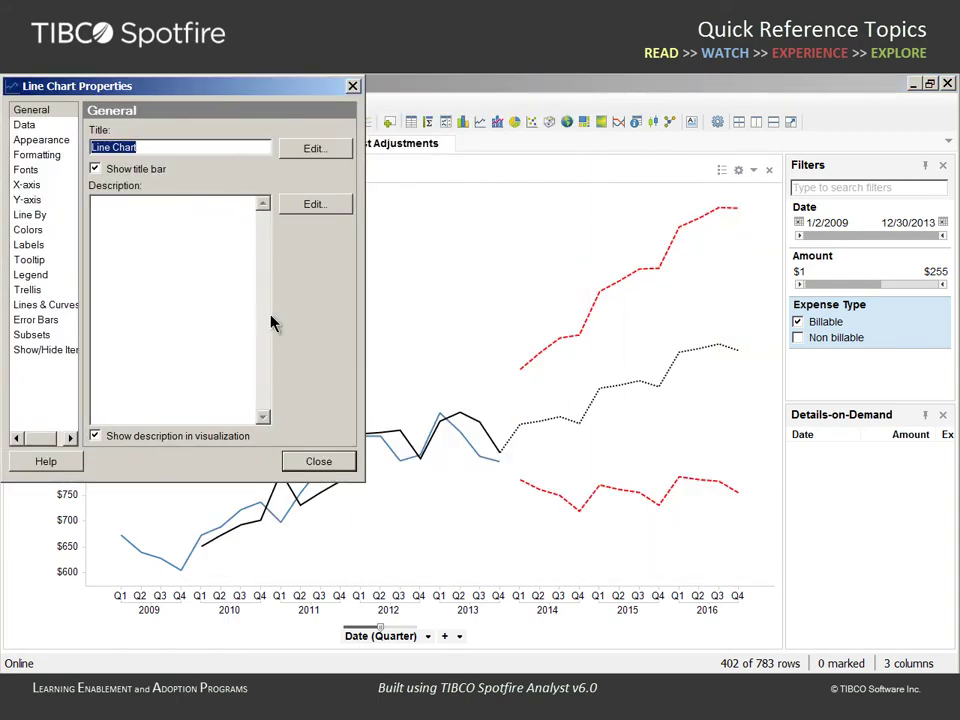
{"action": "left_click_drag", "start_coordinate": [86, 332], "coordinate": [97, 325]}
{"action": "left_click", "coordinate": [80, 310]}
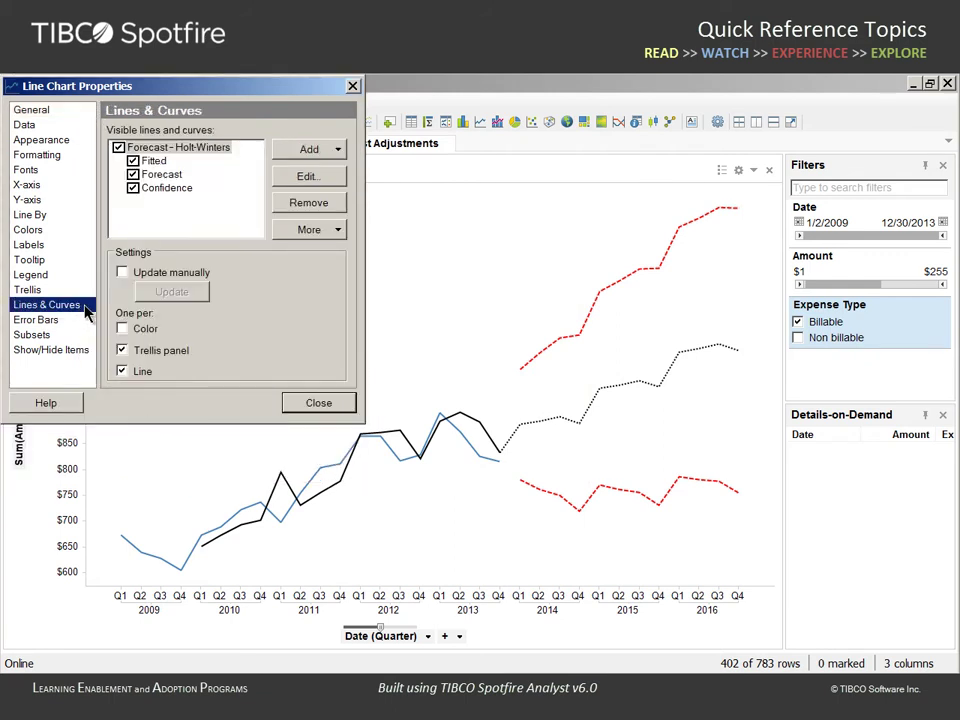
{"action": "left_click", "coordinate": [158, 149]}
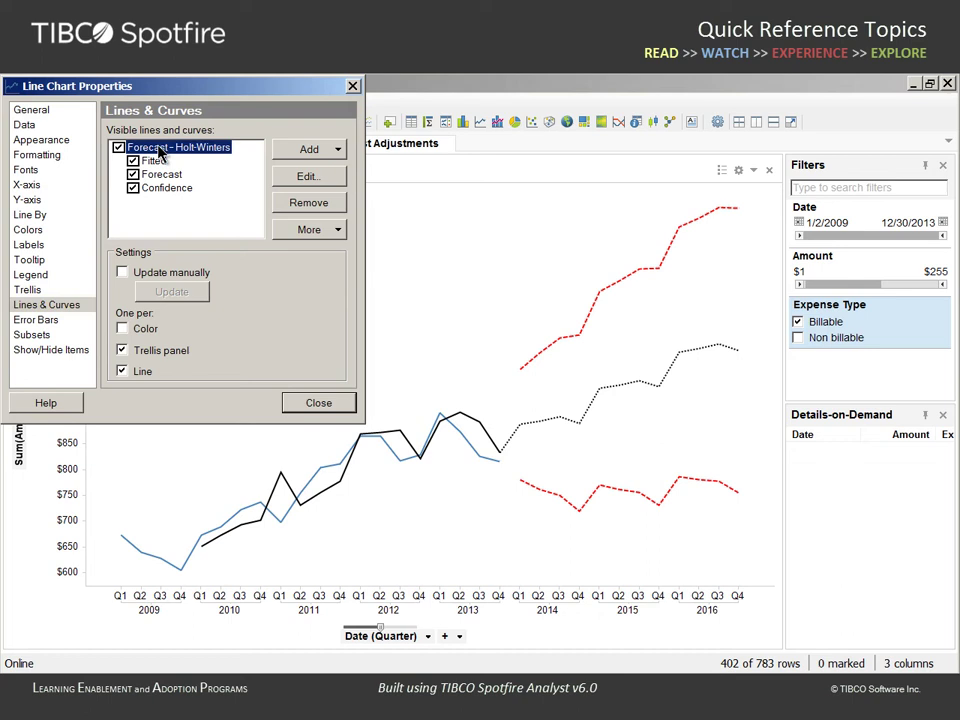
Set the Holt-Winters forecast's Level (alpha) to 0.1
{"action": "left_click", "coordinate": [286, 178]}
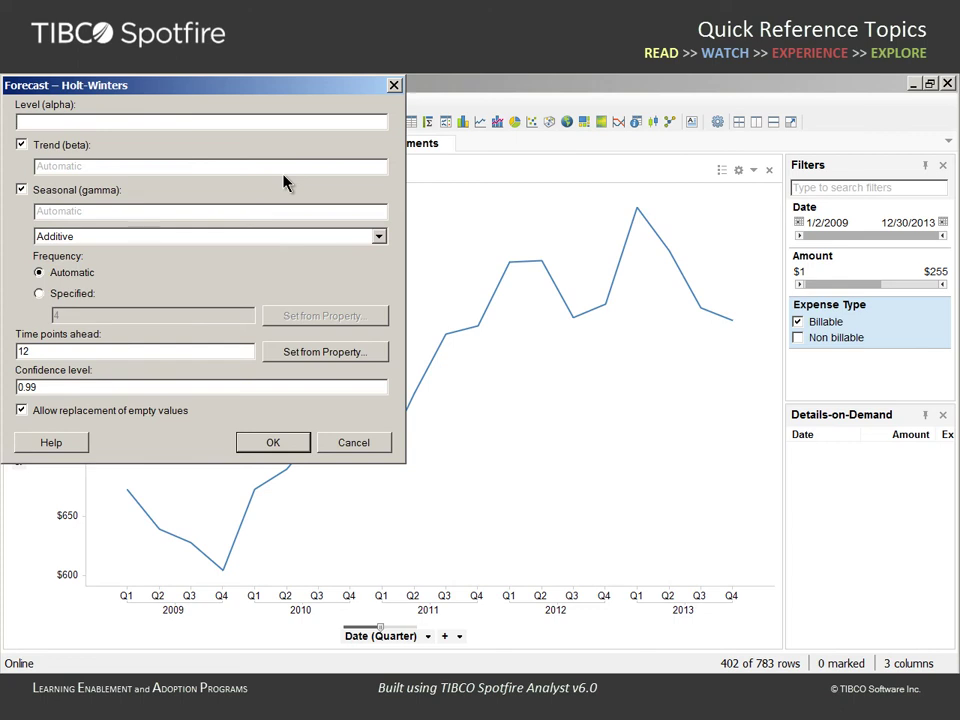
{"action": "type", "text": "0.1"}
{"action": "left_click", "coordinate": [266, 442]}
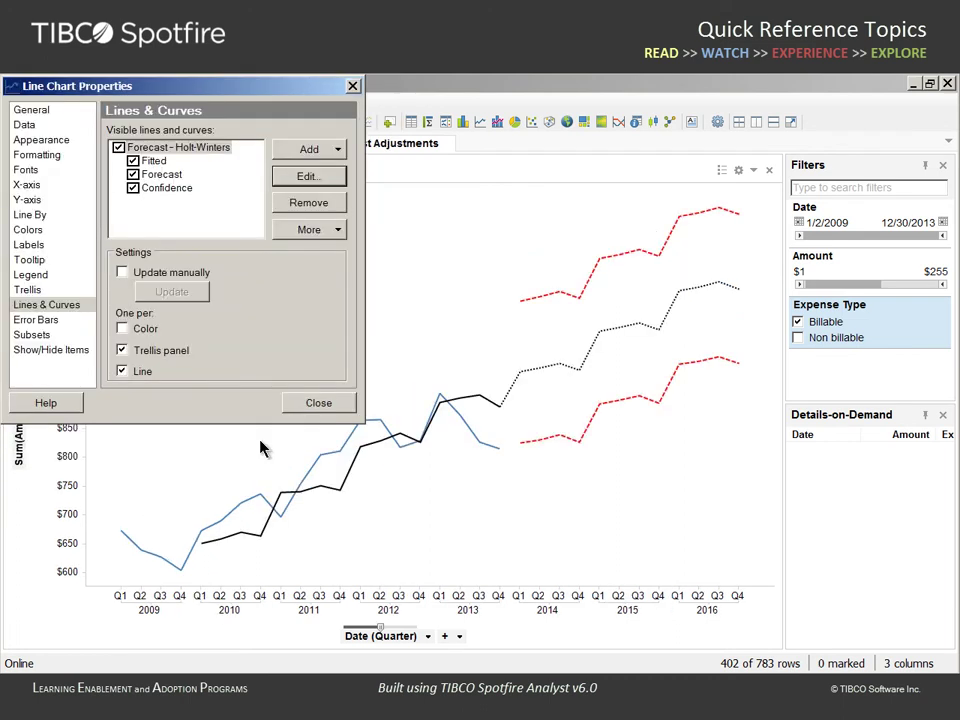
Duplicate the forecast chart and set the copy's Holt-Winters Level (alpha) to 0.9
{"action": "right_click", "coordinate": [262, 448]}
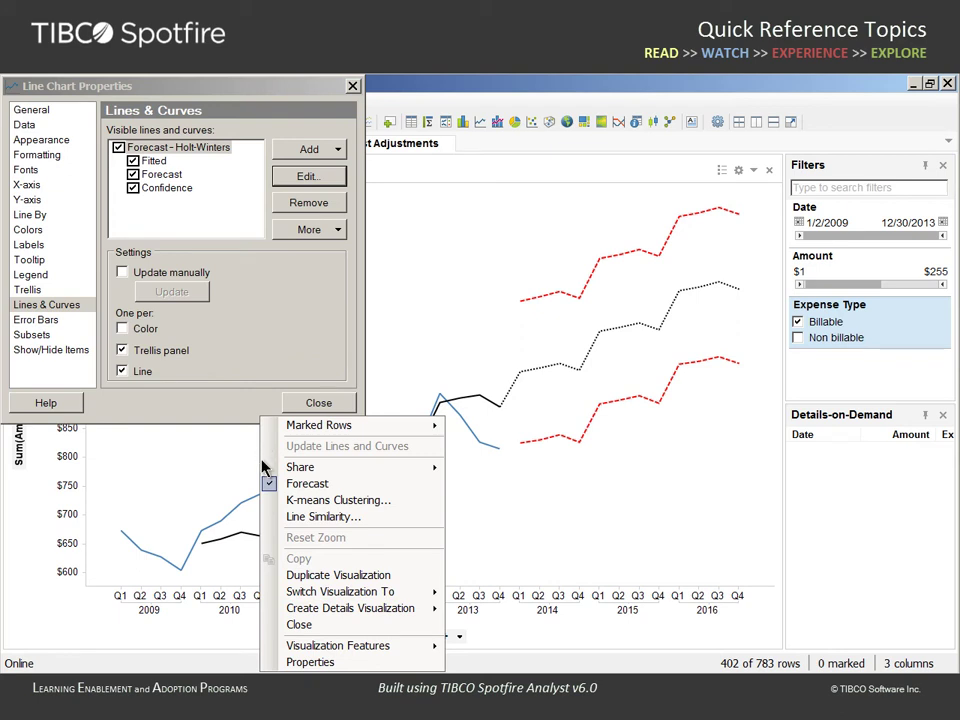
{"action": "left_click", "coordinate": [273, 575]}
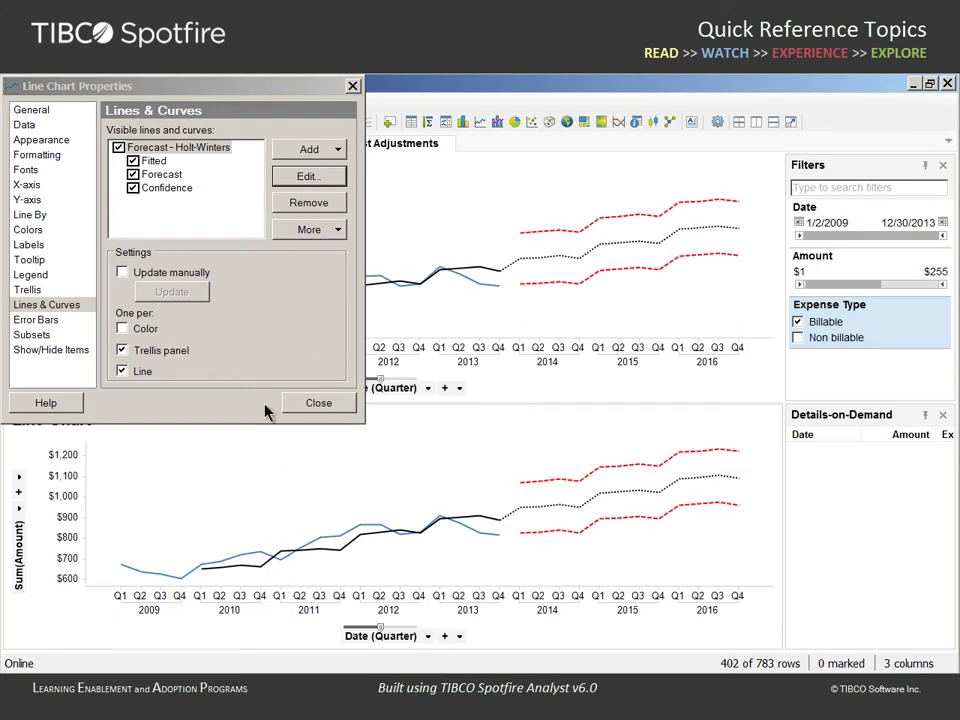
{"action": "left_click", "coordinate": [199, 148]}
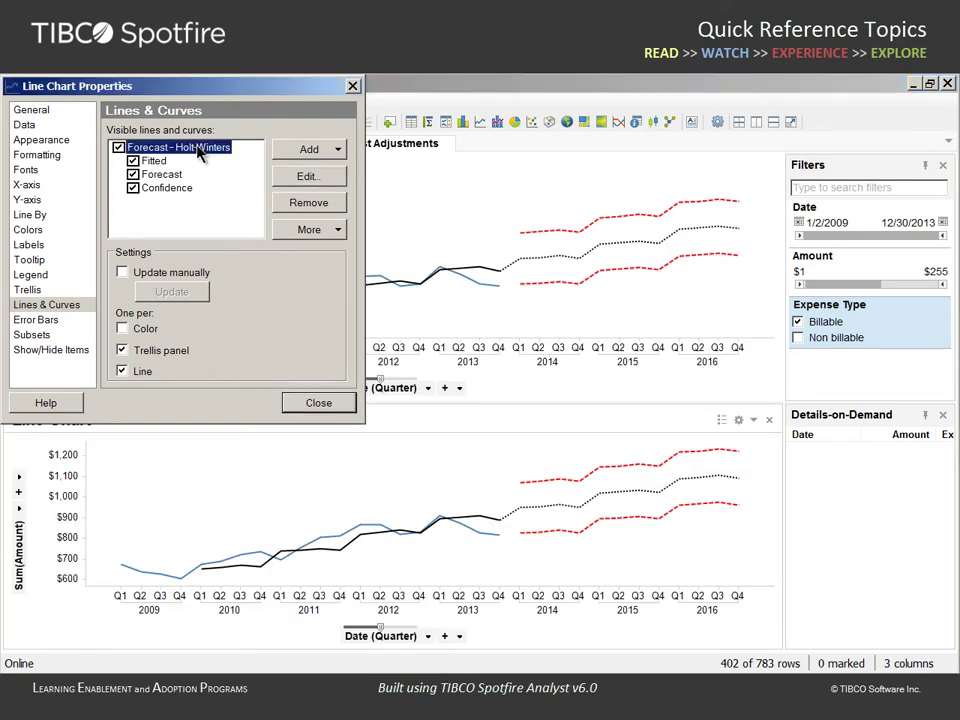
{"action": "left_click", "coordinate": [286, 181]}
{"action": "key", "text": "BackSpace"}
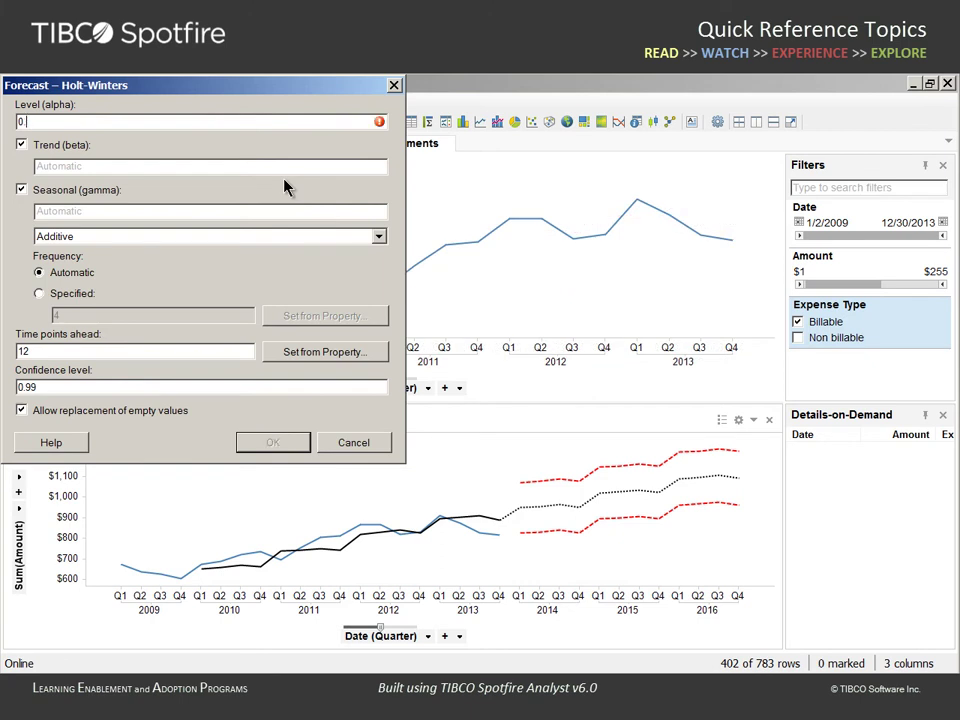
{"action": "type", "text": "9"}
{"action": "left_click", "coordinate": [265, 445]}
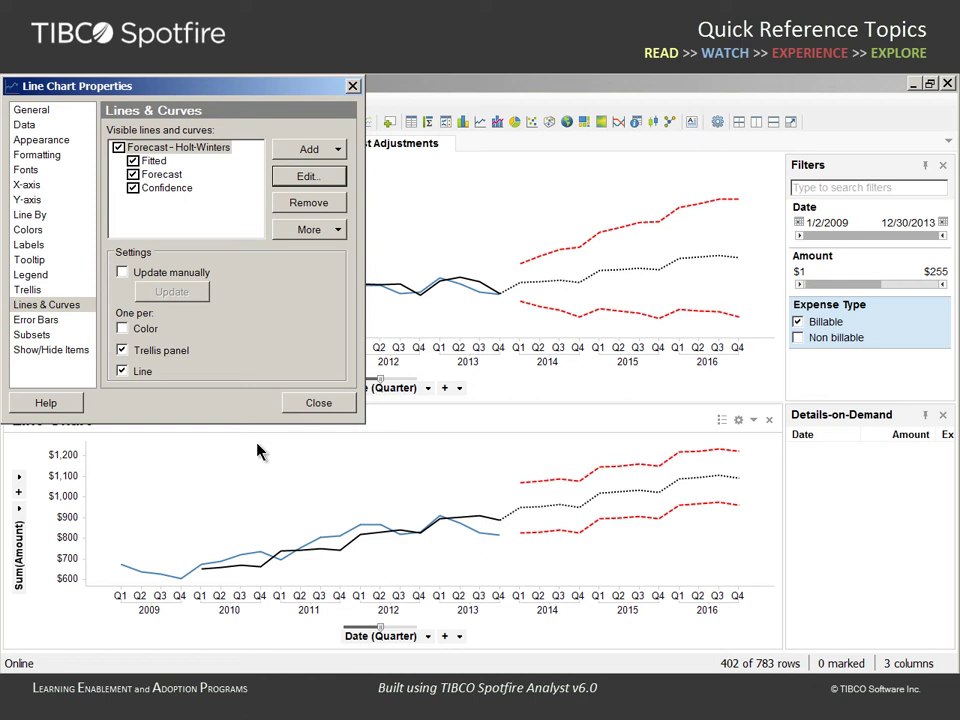
Remove the lower 0.1-alpha chart so the 0.9 forecast chart fills the page
{"action": "left_click", "coordinate": [757, 420]}
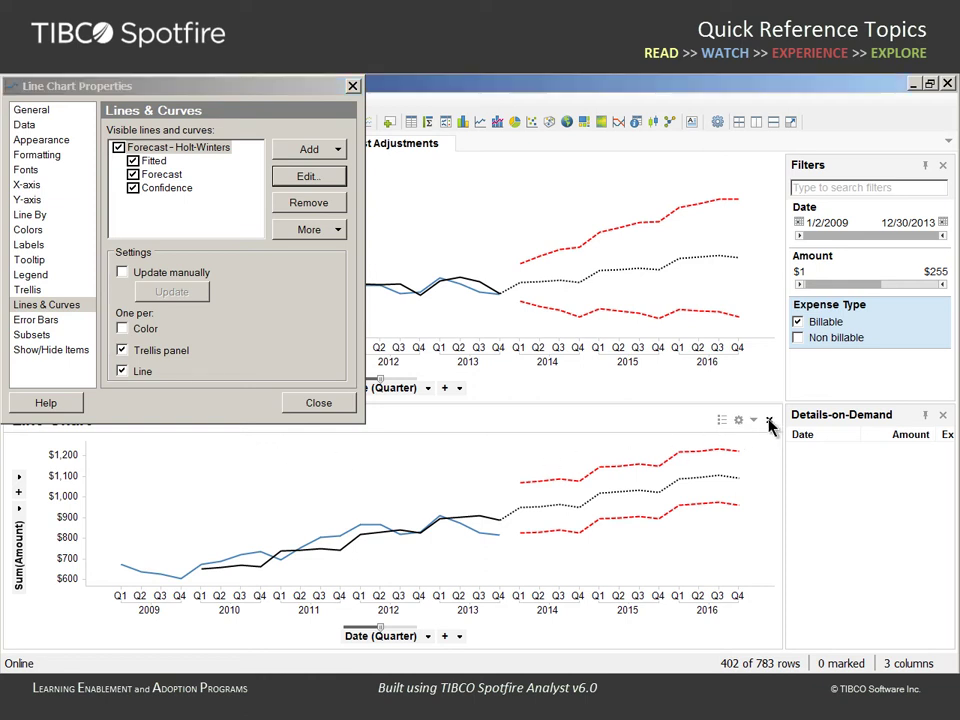
Clear the 0.9 Level (alpha) so it is automatic, keeping Seasonal (gamma) enabled
{"action": "left_click", "coordinate": [198, 150]}
{"action": "left_click", "coordinate": [302, 178]}
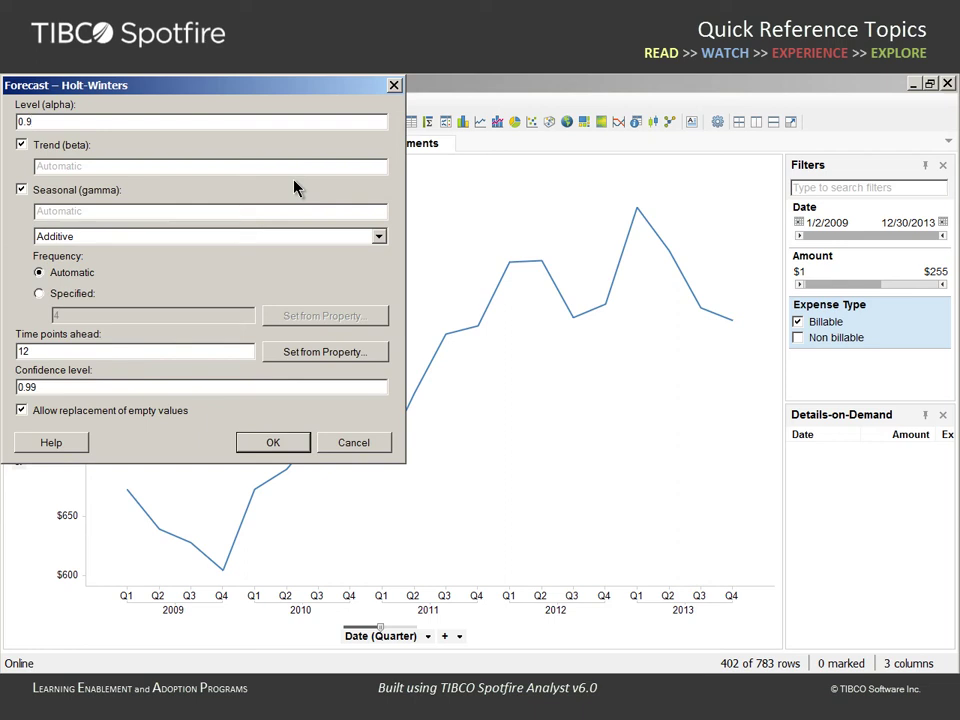
{"action": "left_click_drag", "start_coordinate": [36, 121], "coordinate": [18, 122]}
{"action": "key", "text": "BackSpace"}
{"action": "left_click", "coordinate": [22, 190]}
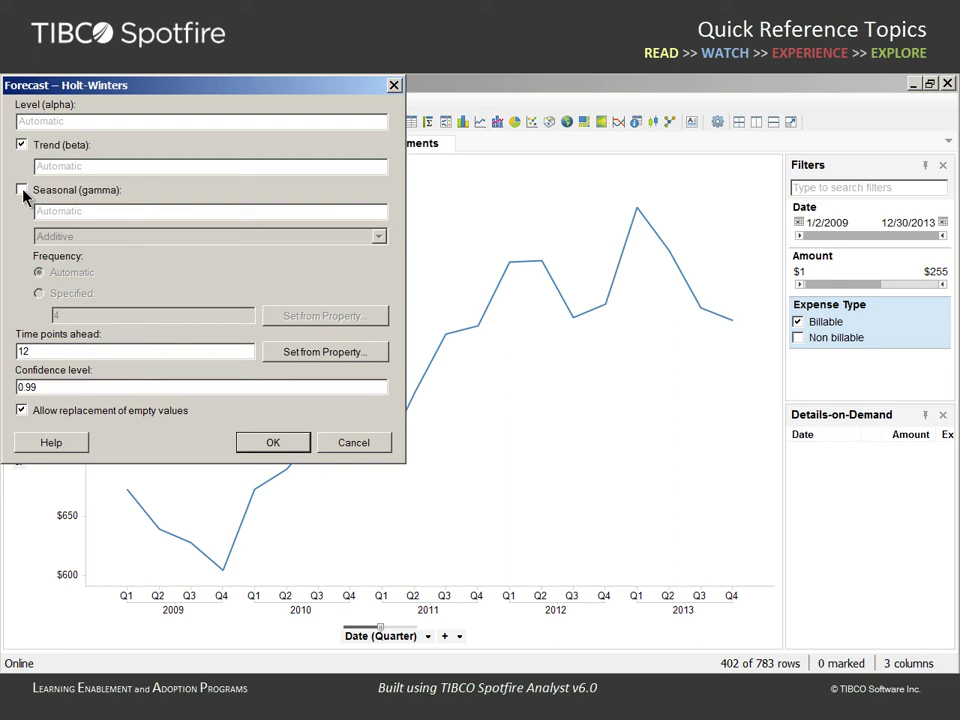
{"action": "left_click", "coordinate": [22, 190]}
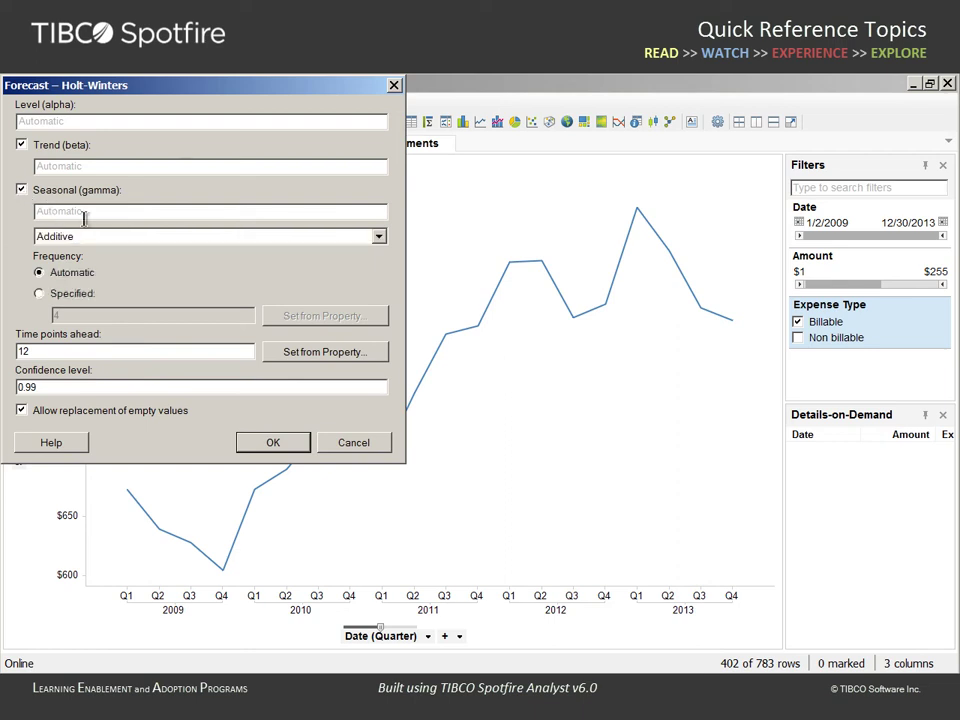
{"action": "left_click", "coordinate": [379, 240]}
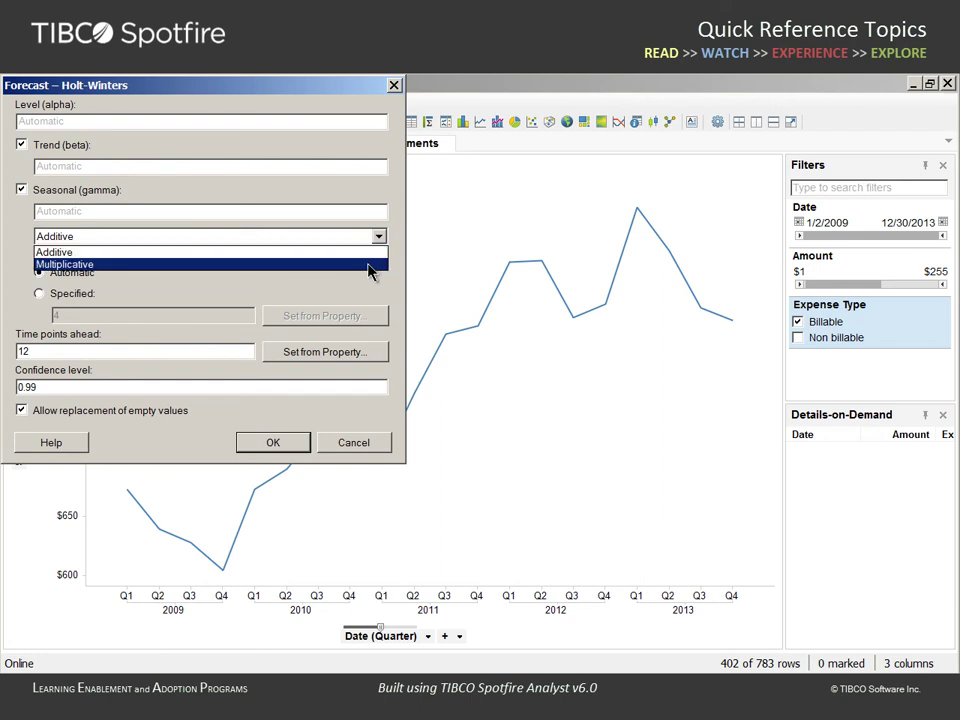
Switch the Holt-Winters seasonality to Multiplicative with a specified frequency of 8
{"action": "left_click", "coordinate": [370, 265]}
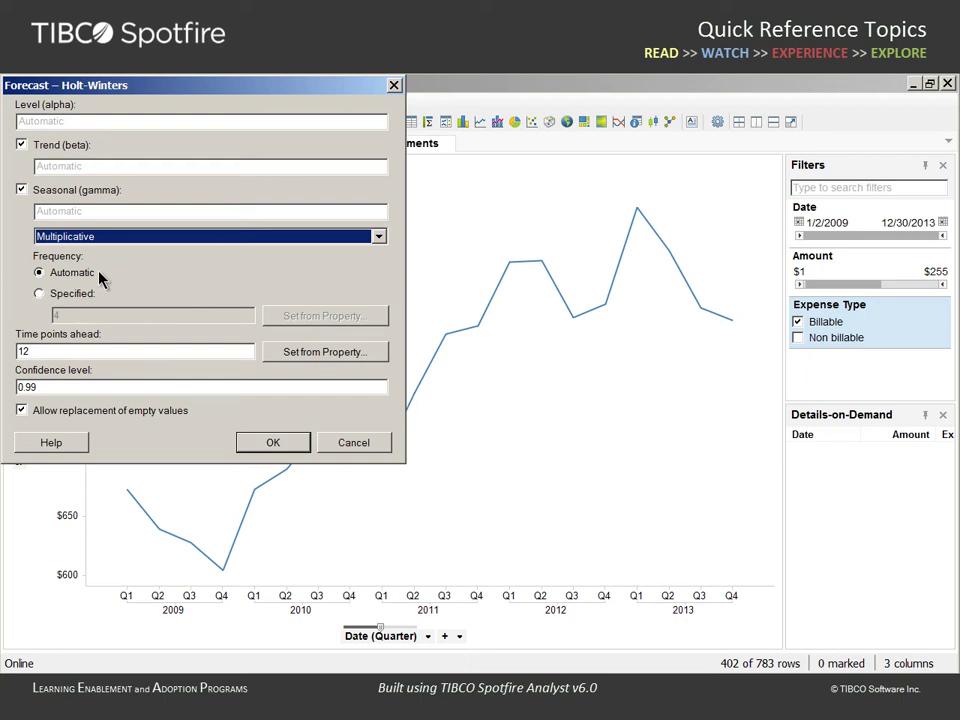
{"action": "left_click", "coordinate": [39, 294]}
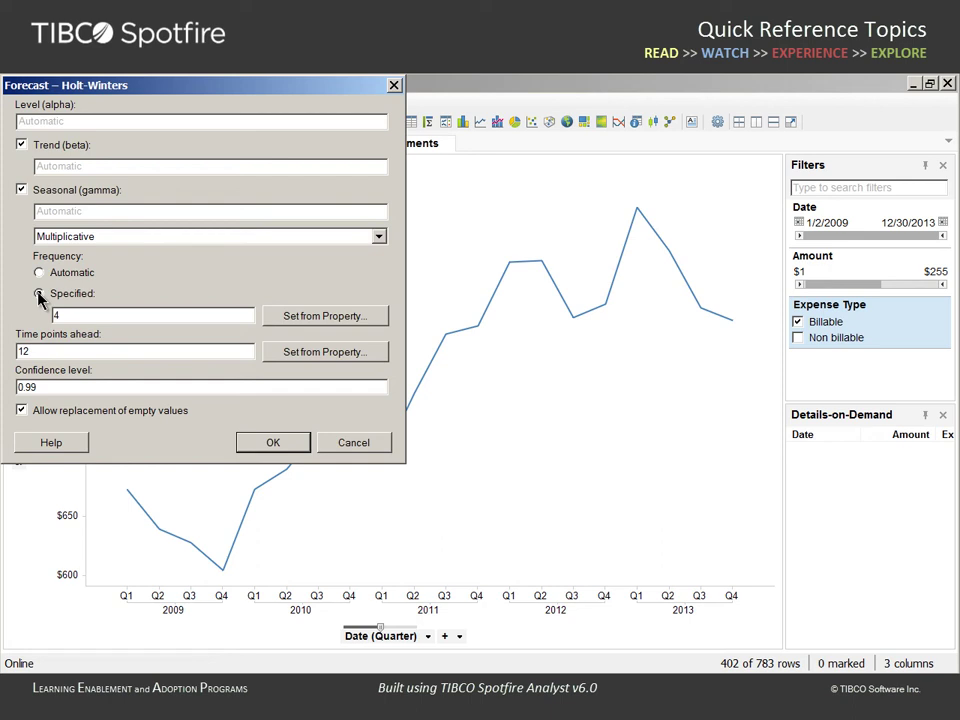
{"action": "left_click", "coordinate": [38, 294]}
{"action": "key", "text": "Tab"}
{"action": "type", "text": "8"}
{"action": "left_click", "coordinate": [253, 445]}
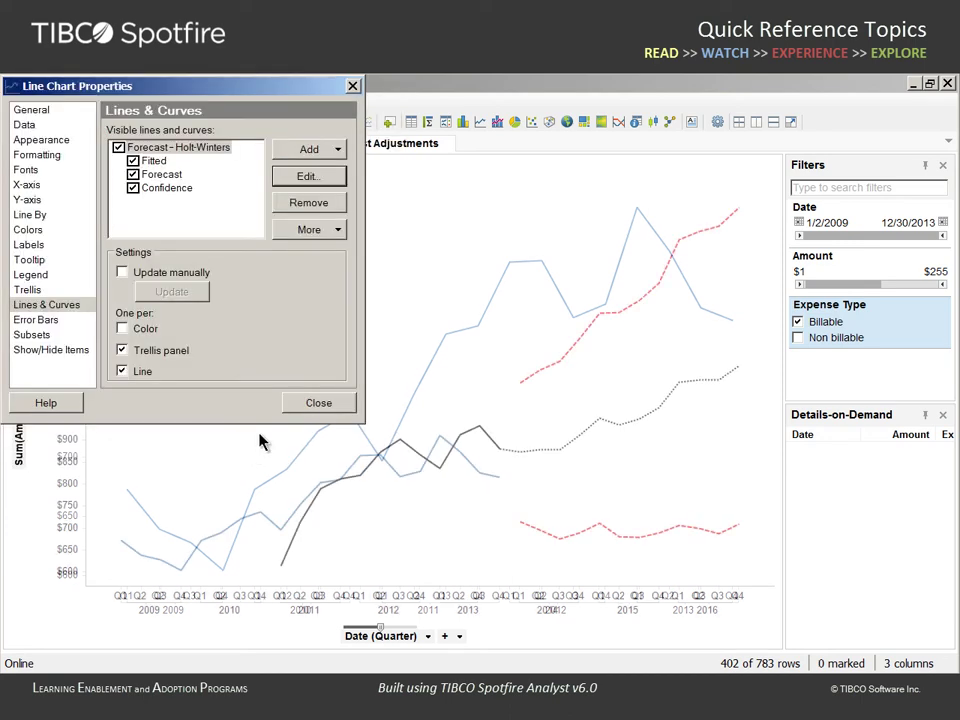
Close Line Chart Properties and check Non billable in the Expense Type filter
{"action": "left_click", "coordinate": [300, 404]}
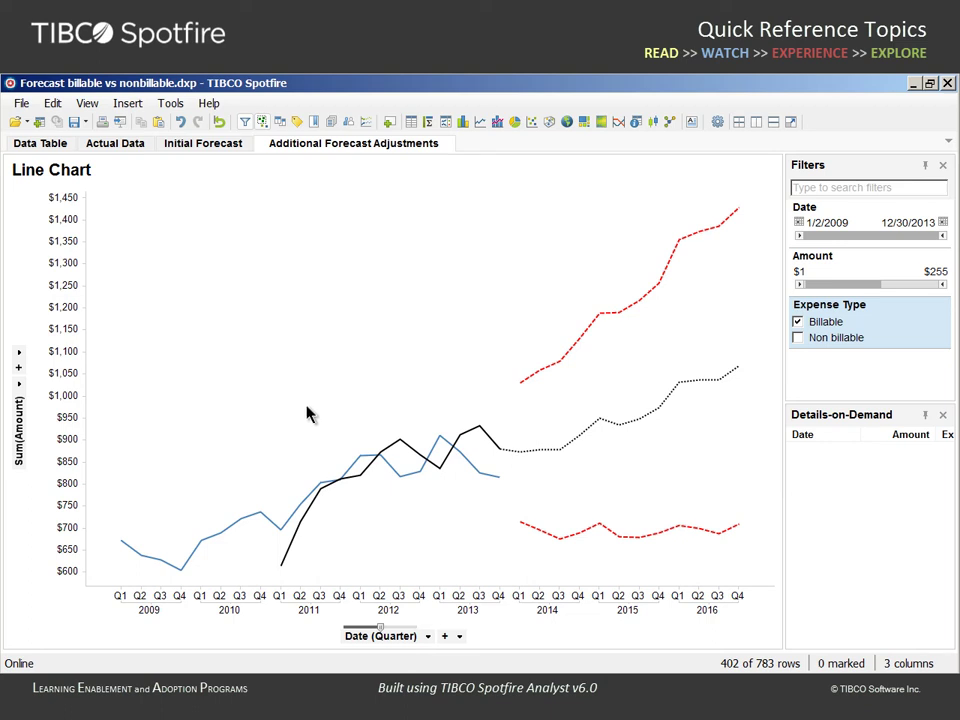
{"action": "left_click", "coordinate": [798, 339]}
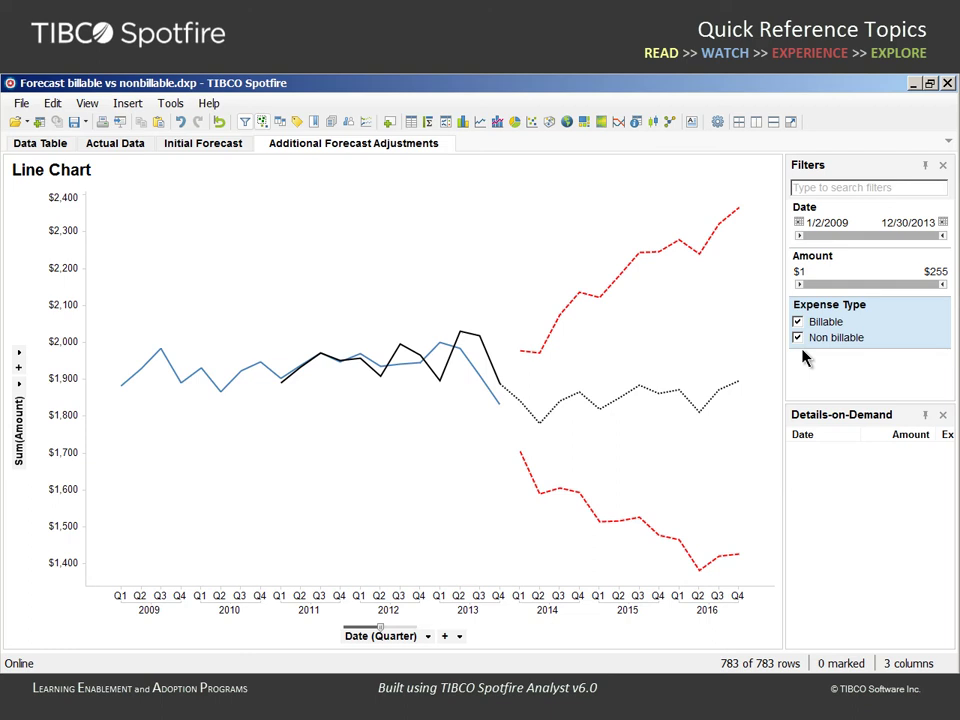
Trellis the chart vertically by Expense Type into Billable and Non billable panels
{"action": "left_click_drag", "start_coordinate": [829, 305], "coordinate": [425, 422]}
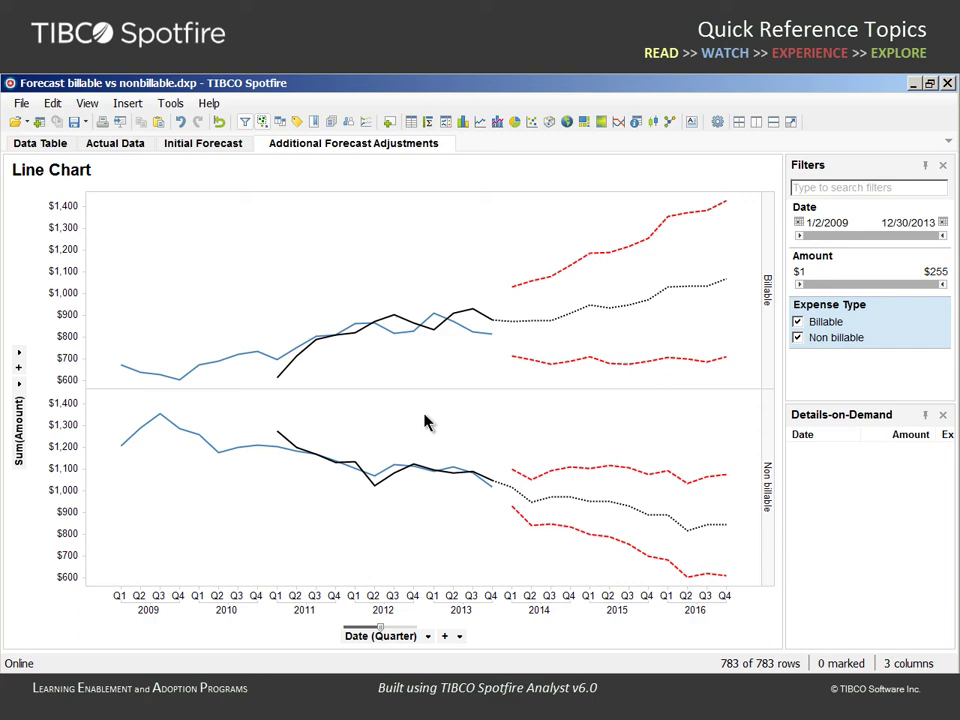
Reopen Line Chart Properties, reposition and resize the dialog, and show Lines & Curves
{"action": "left_click", "coordinate": [729, 170]}
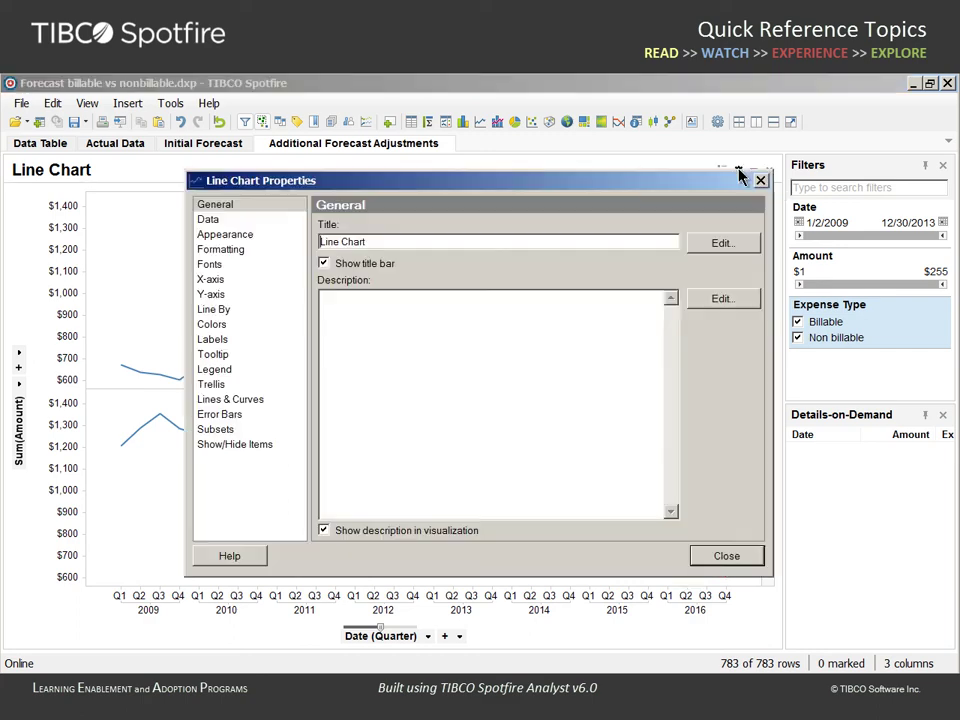
{"action": "left_click_drag", "start_coordinate": [717, 184], "coordinate": [540, 90]}
{"action": "left_click_drag", "start_coordinate": [585, 180], "coordinate": [361, 178]}
{"action": "left_click_drag", "start_coordinate": [148, 484], "coordinate": [146, 421]}
{"action": "left_click_drag", "start_coordinate": [88, 278], "coordinate": [95, 278]}
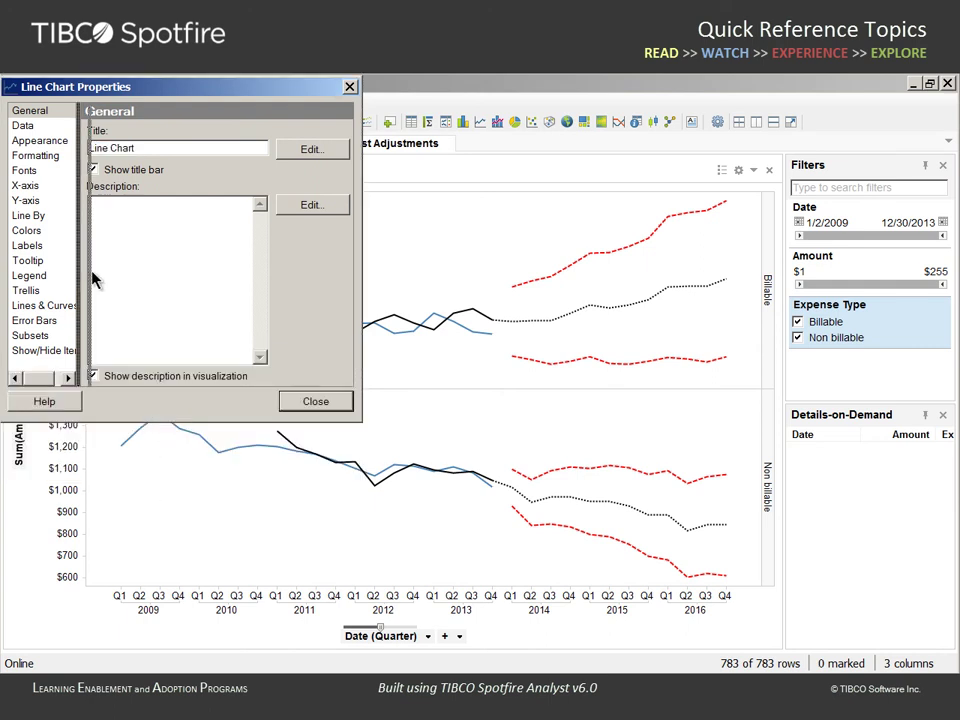
{"action": "left_click", "coordinate": [73, 306]}
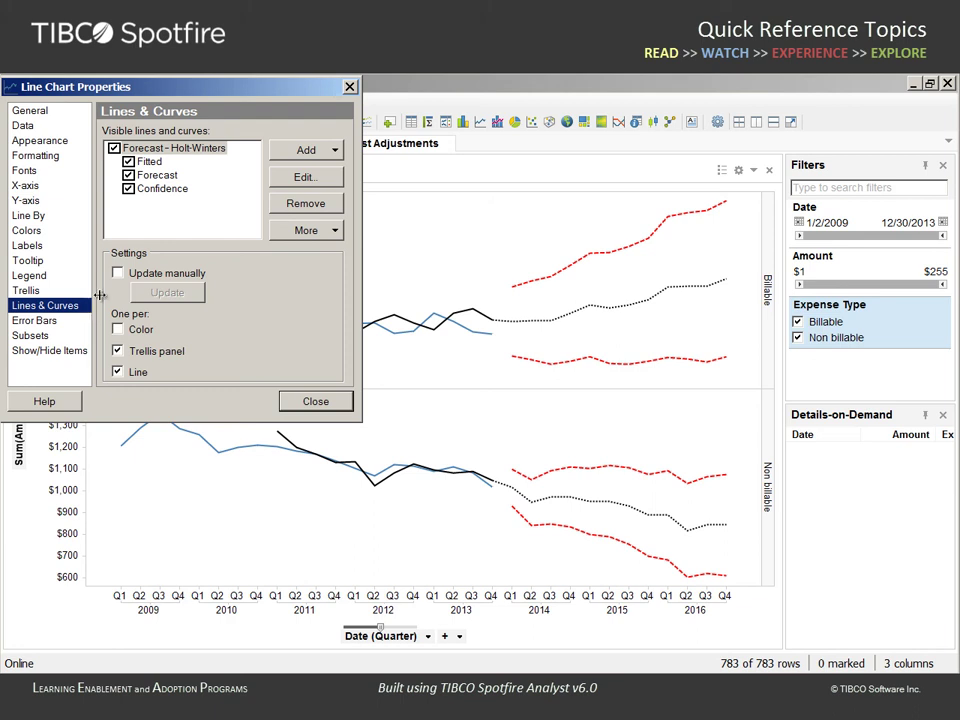
Turn off the Trend (beta) component in the Holt-Winters forecast settings
{"action": "left_click", "coordinate": [179, 148]}
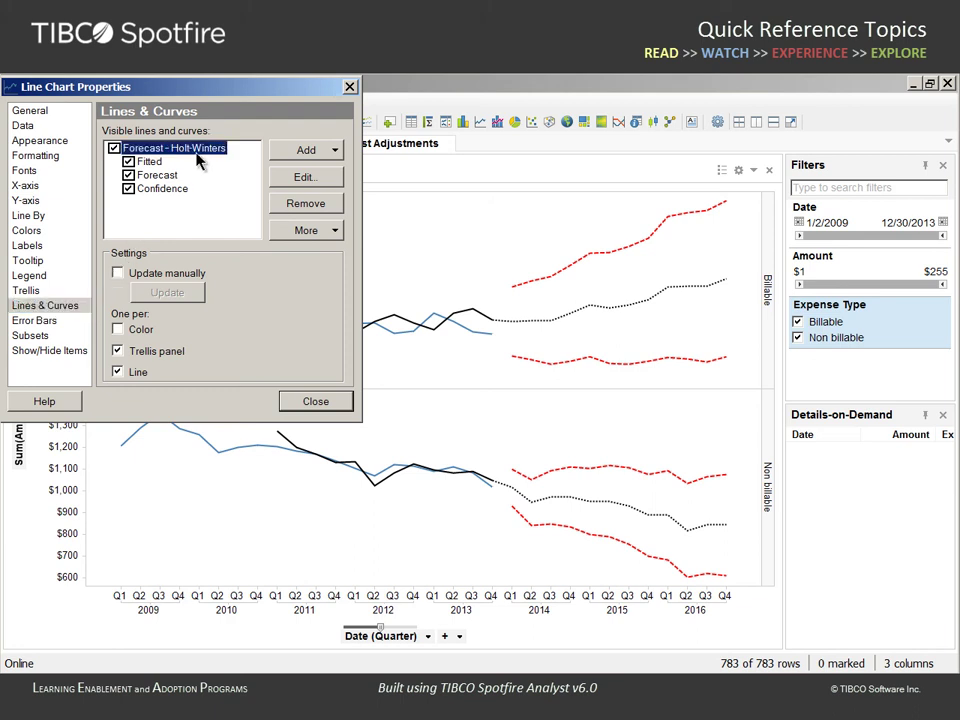
{"action": "left_click", "coordinate": [304, 177]}
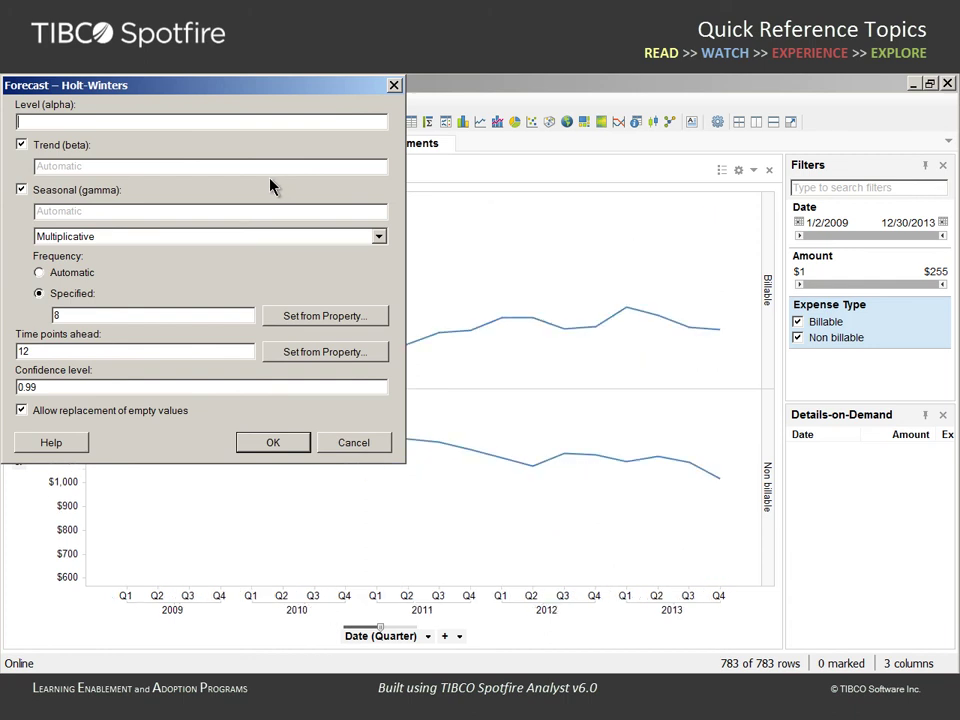
{"action": "left_click", "coordinate": [22, 146]}
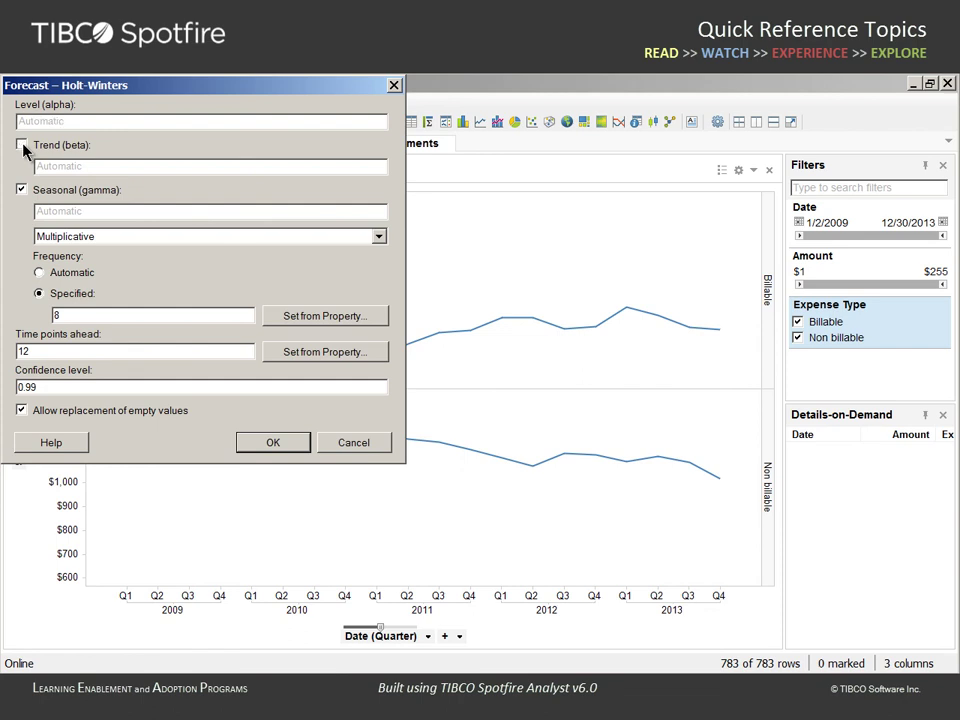
{"action": "left_click", "coordinate": [258, 452]}
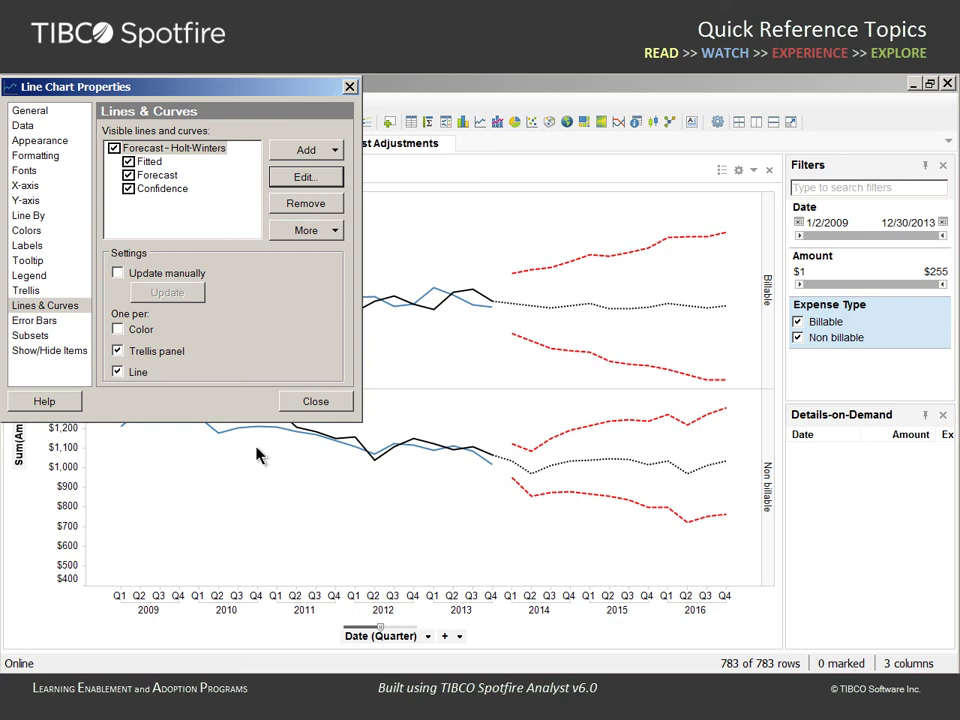
Give the Forecast curve the custom name 'Projected'
{"action": "left_click", "coordinate": [157, 176]}
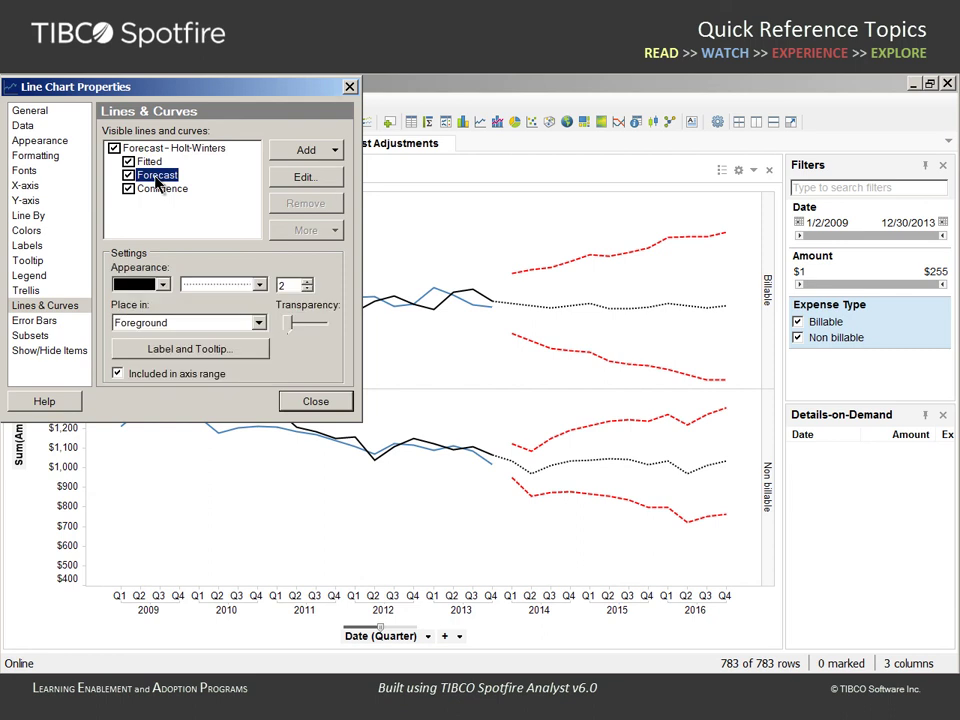
{"action": "left_click", "coordinate": [287, 182]}
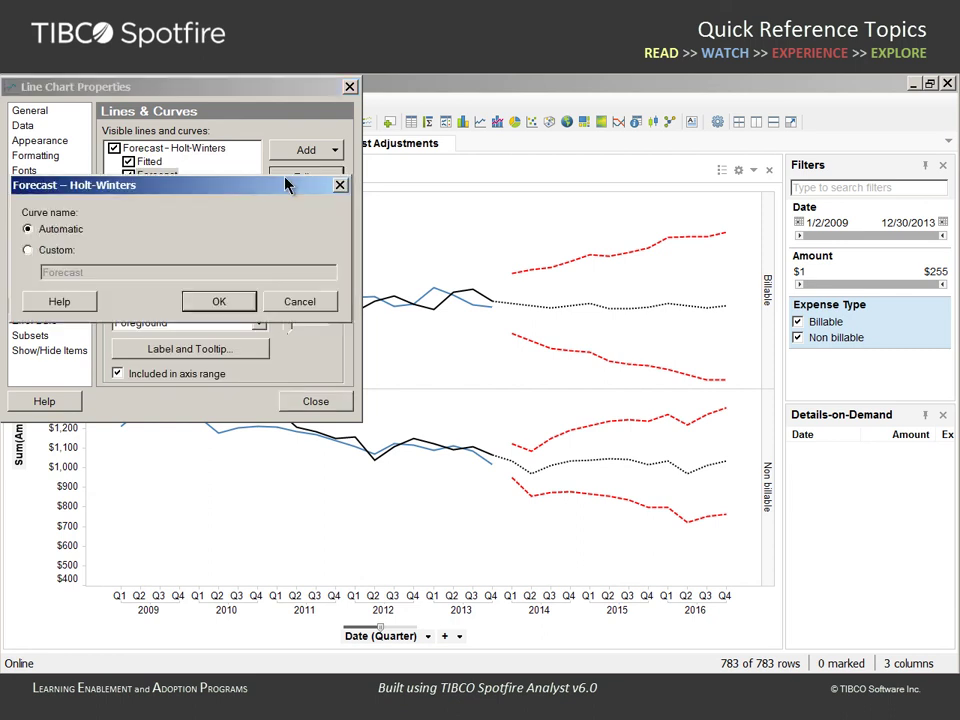
{"action": "left_click", "coordinate": [28, 250]}
{"action": "type", "text": "Projected"}
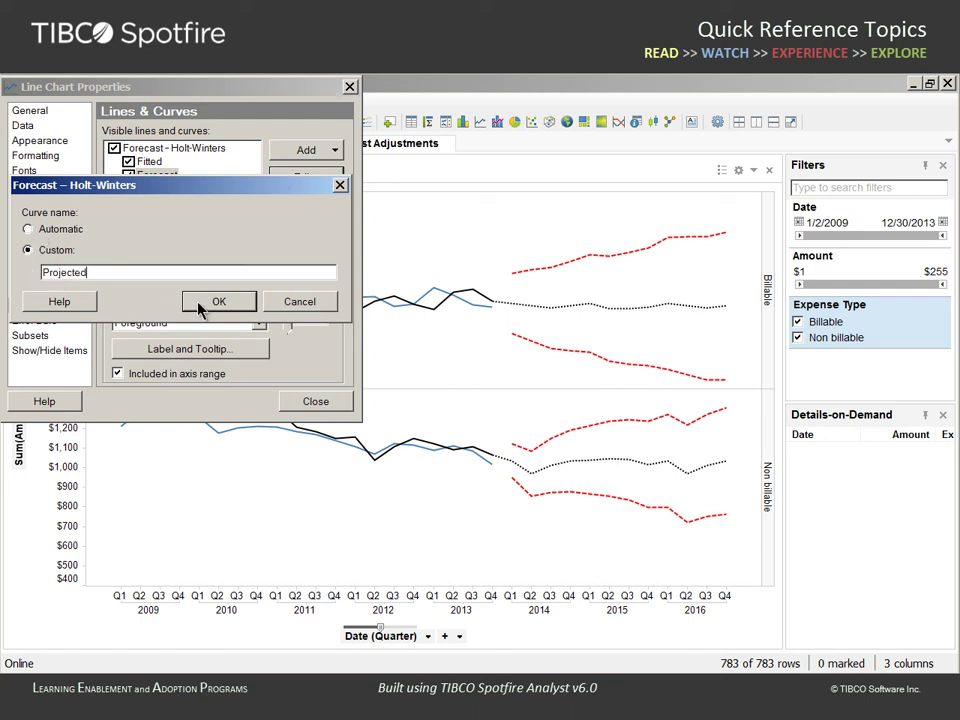
{"action": "left_click", "coordinate": [217, 301]}
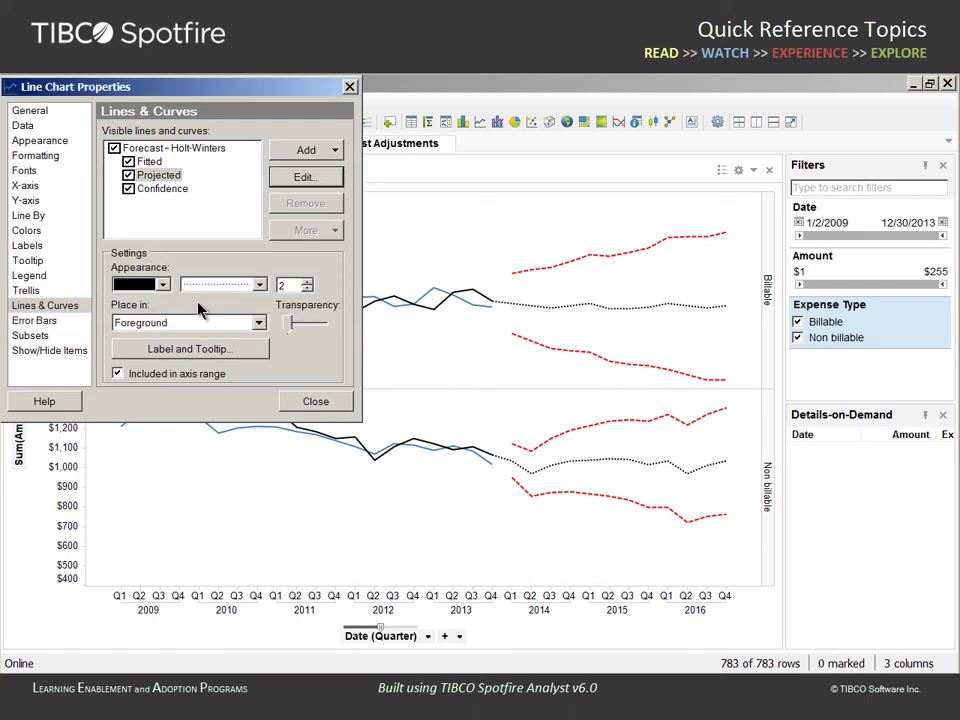
Style the Projected line solid green with a line width of 4
{"action": "left_click", "coordinate": [161, 285]}
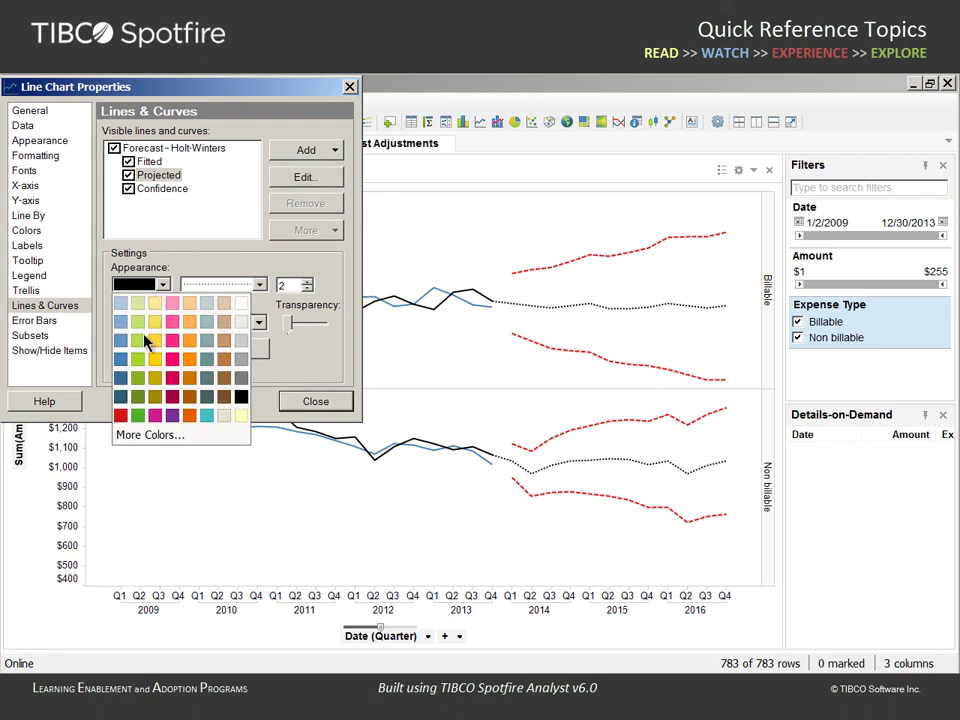
{"action": "left_click", "coordinate": [137, 417]}
{"action": "left_click", "coordinate": [258, 286]}
{"action": "left_click", "coordinate": [226, 316]}
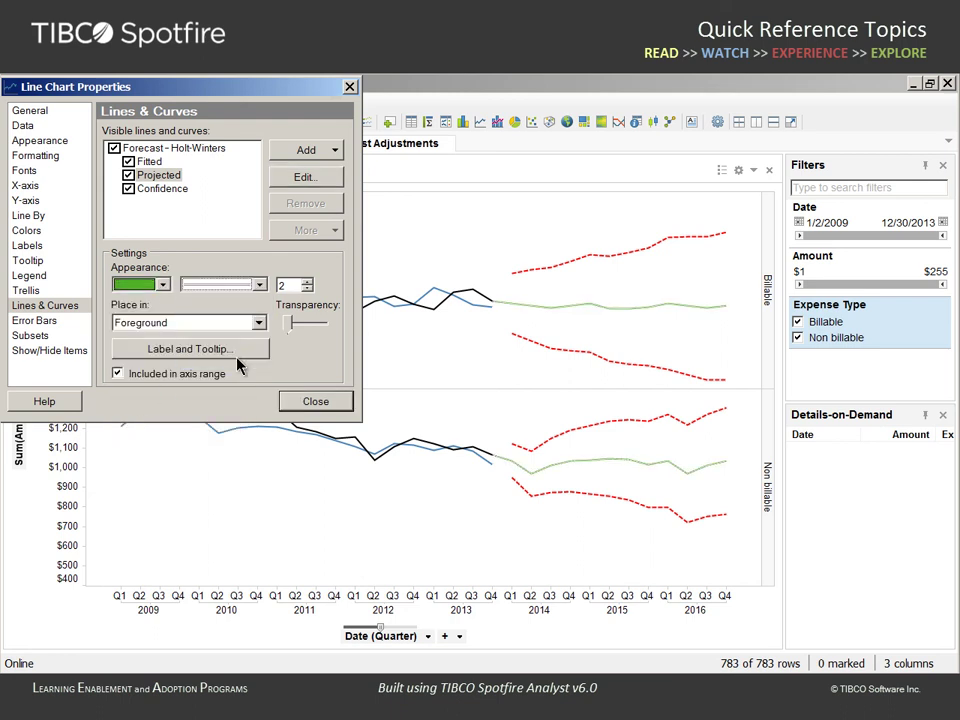
{"action": "left_click", "coordinate": [307, 282]}
{"action": "left_click", "coordinate": [308, 282]}
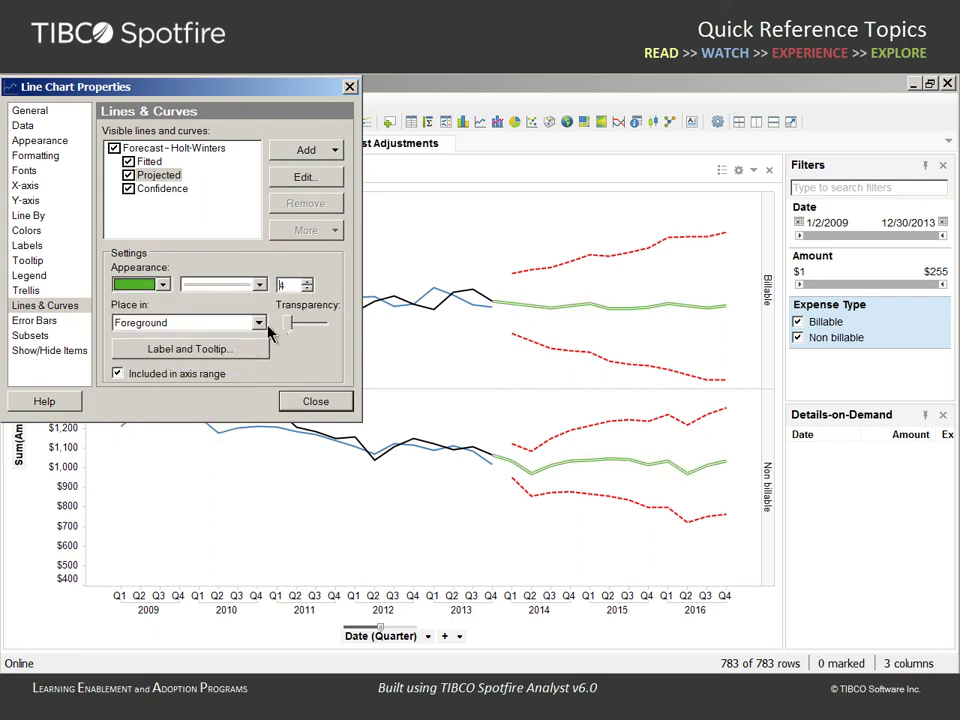
Label the Projected line with its curve name and time points ahead
{"action": "left_click", "coordinate": [250, 350]}
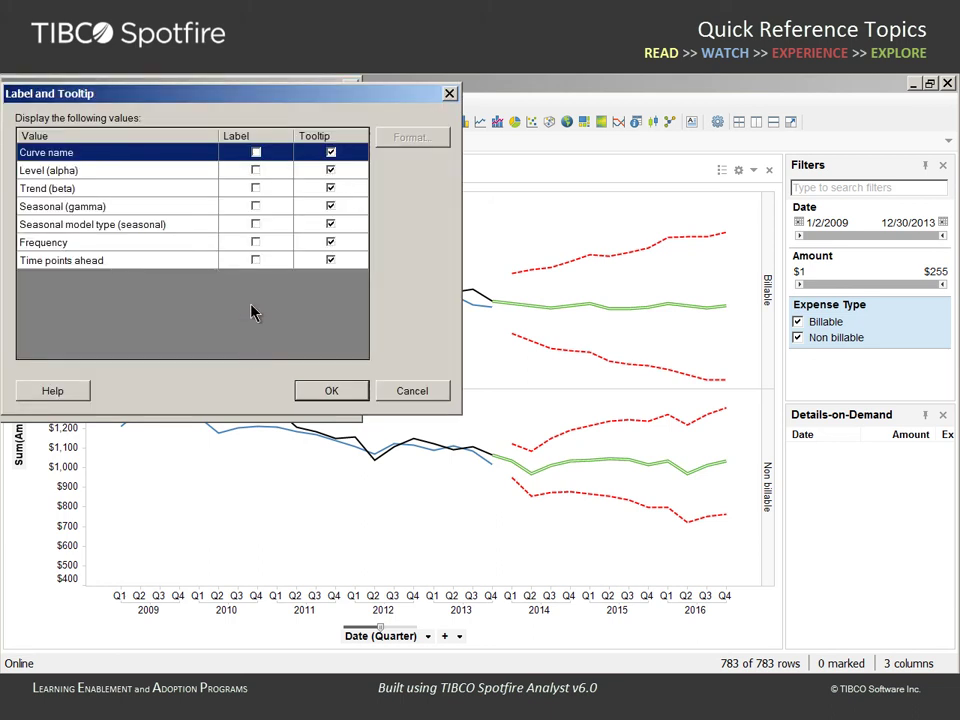
{"action": "left_click", "coordinate": [256, 153]}
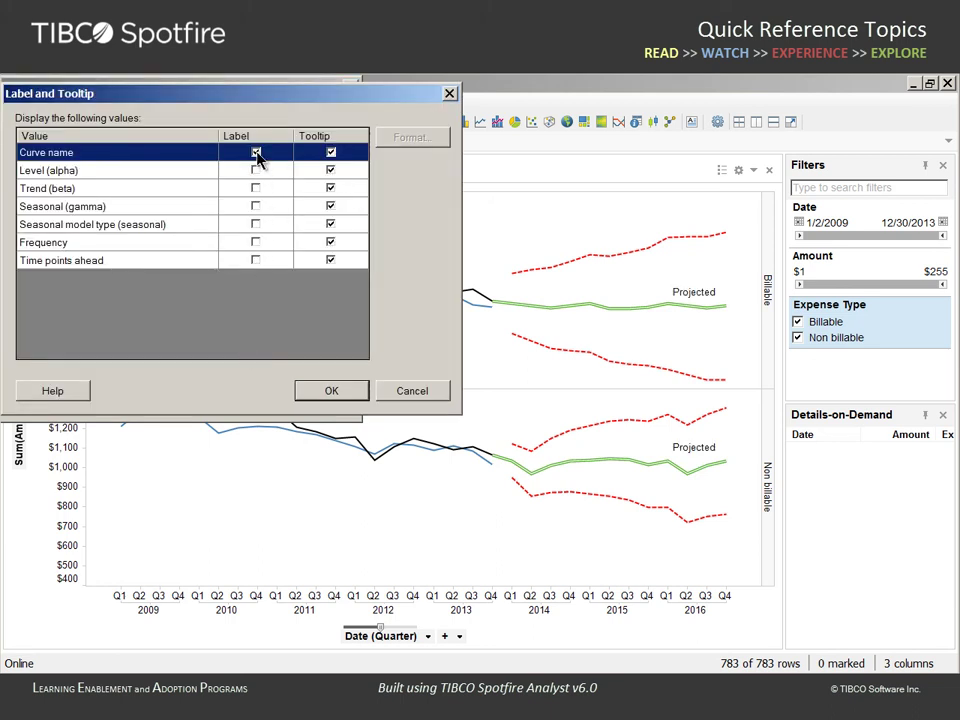
{"action": "left_click", "coordinate": [255, 261]}
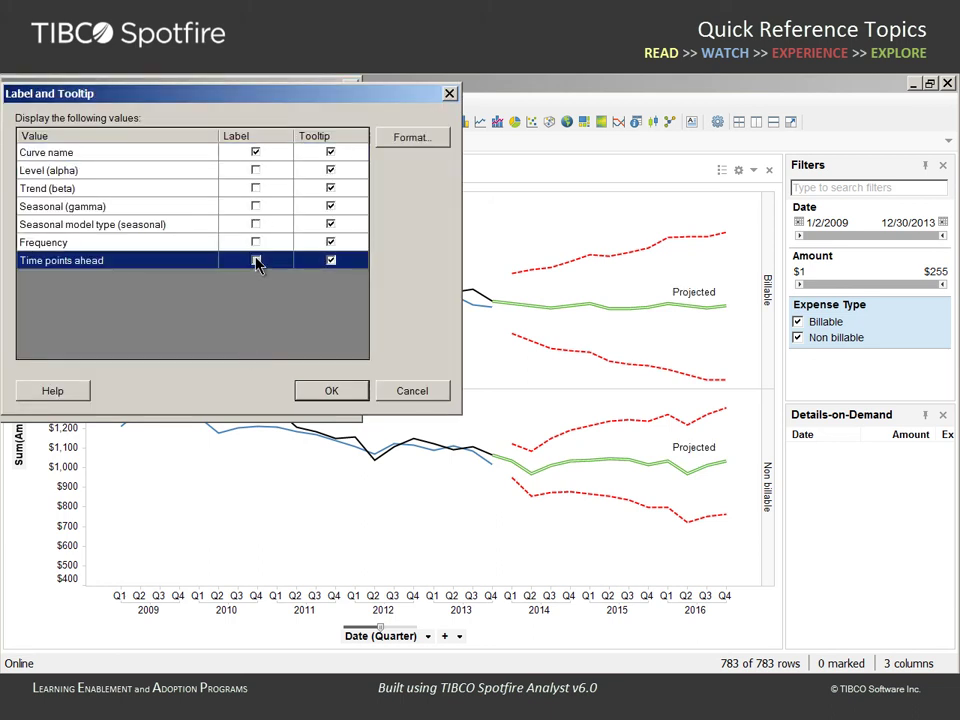
{"action": "left_click", "coordinate": [315, 393]}
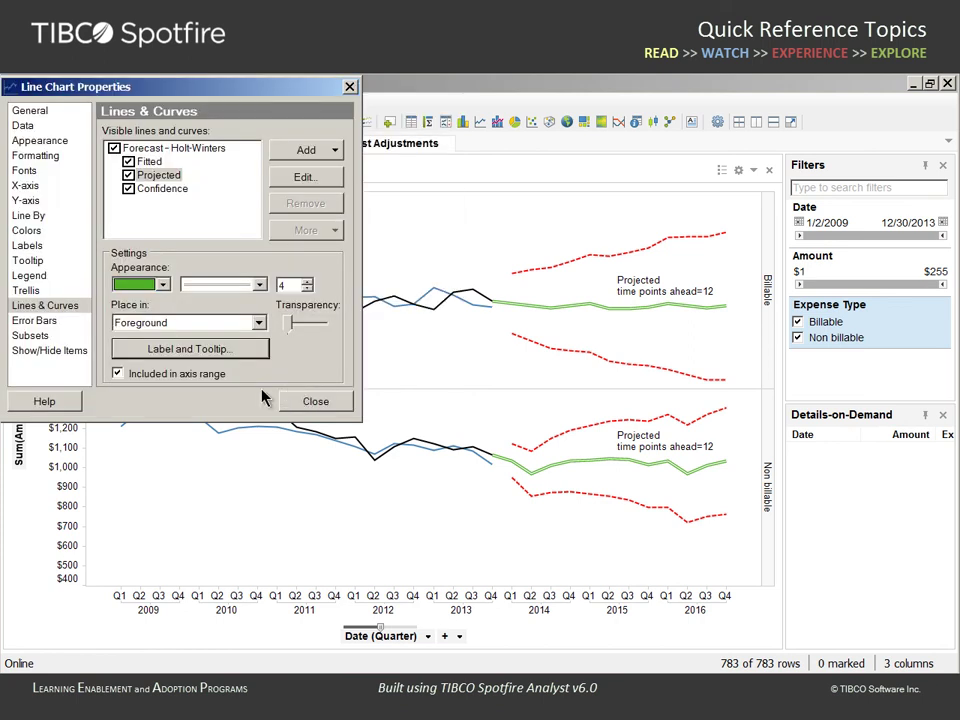
Review the Confidence, Fitted and Holt-Winters forecast entries in Lines & Curves
{"action": "left_click", "coordinate": [165, 189]}
{"action": "left_click", "coordinate": [150, 162]}
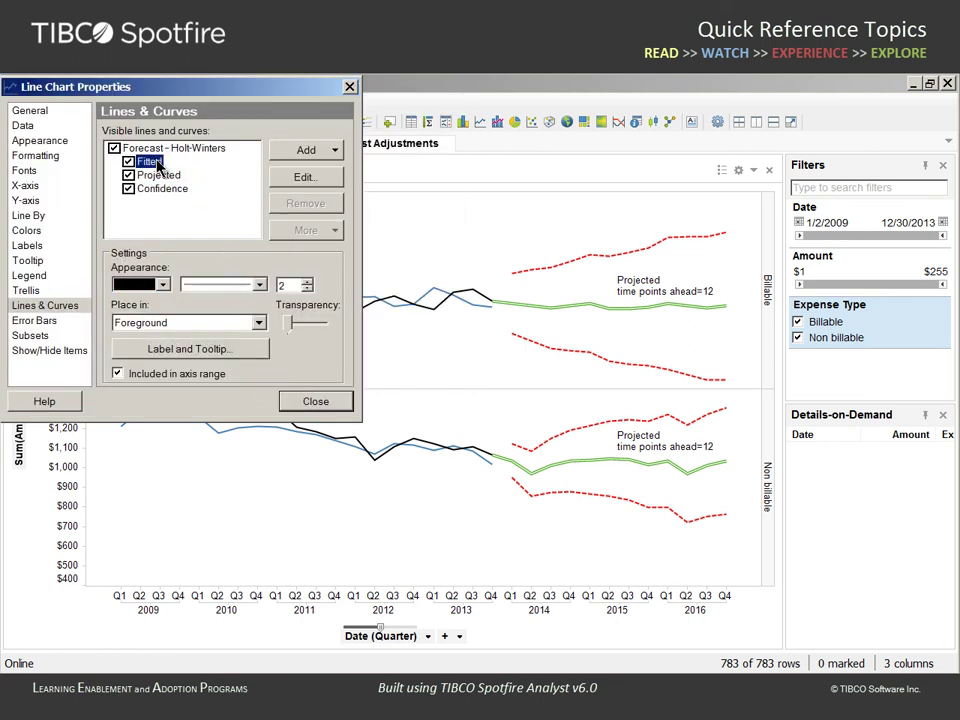
{"action": "left_click", "coordinate": [170, 149]}
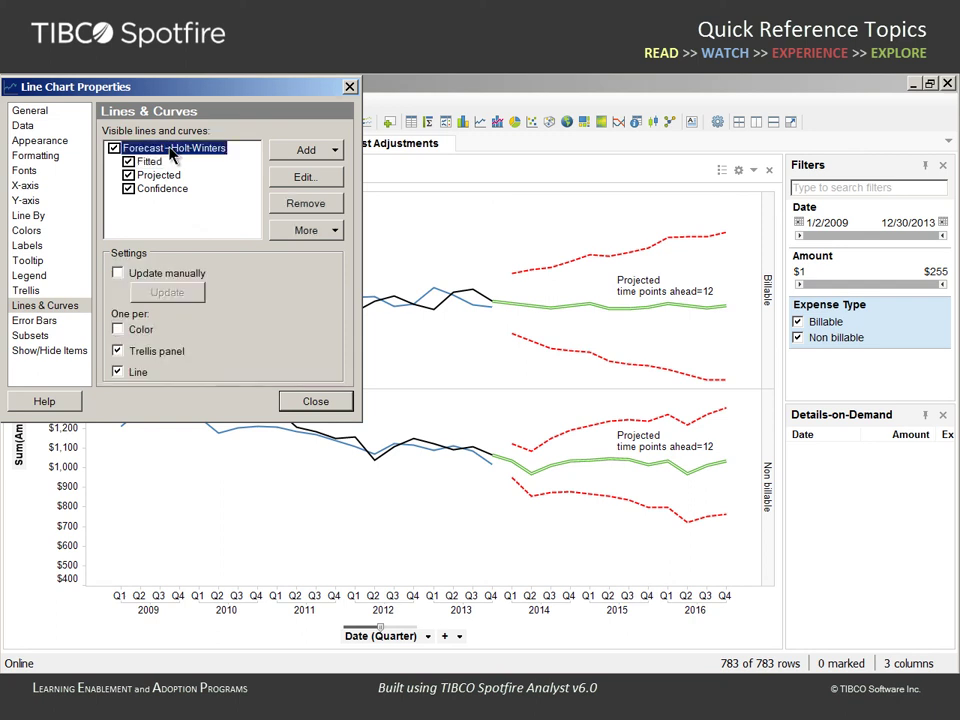